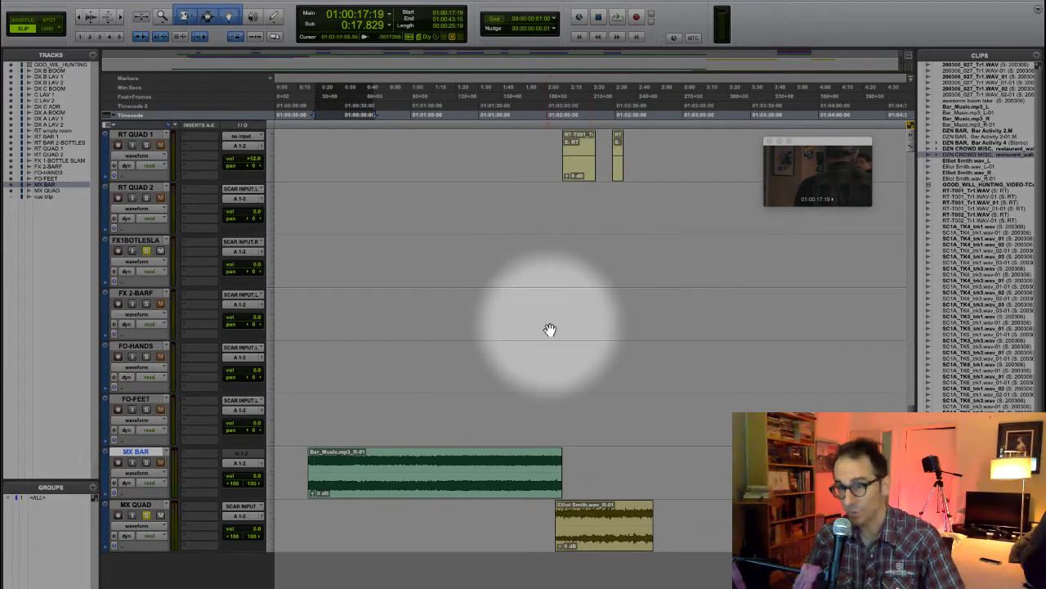
# Scroll down to the dialogue tracks and select the empty DX C ADR track
pyautogui.scroll(10, 491, 345)
pyautogui.scroll(9, 479, 344)
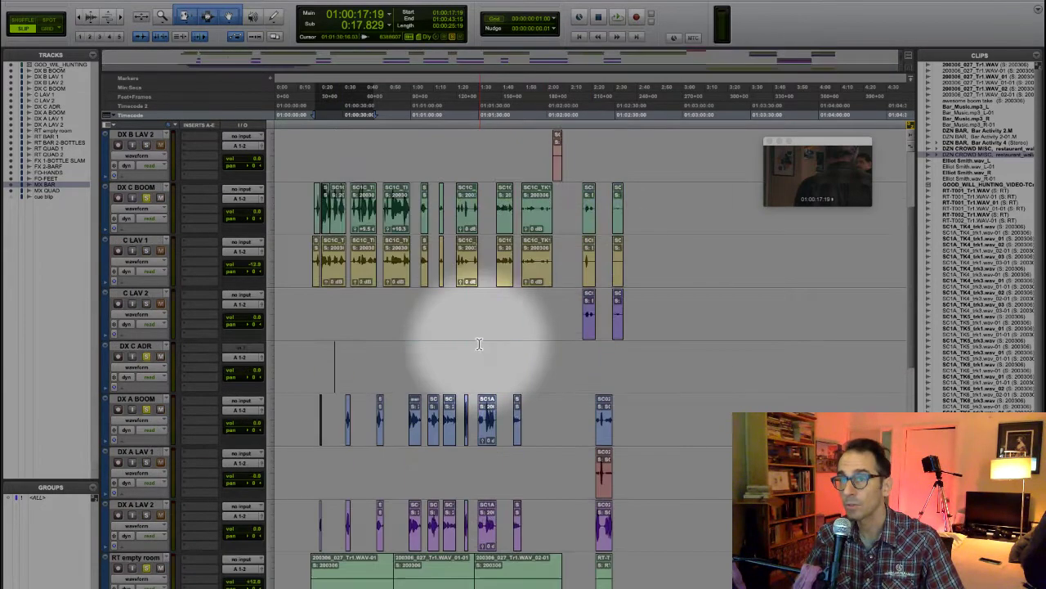
pyautogui.scroll(-3, 479, 343)
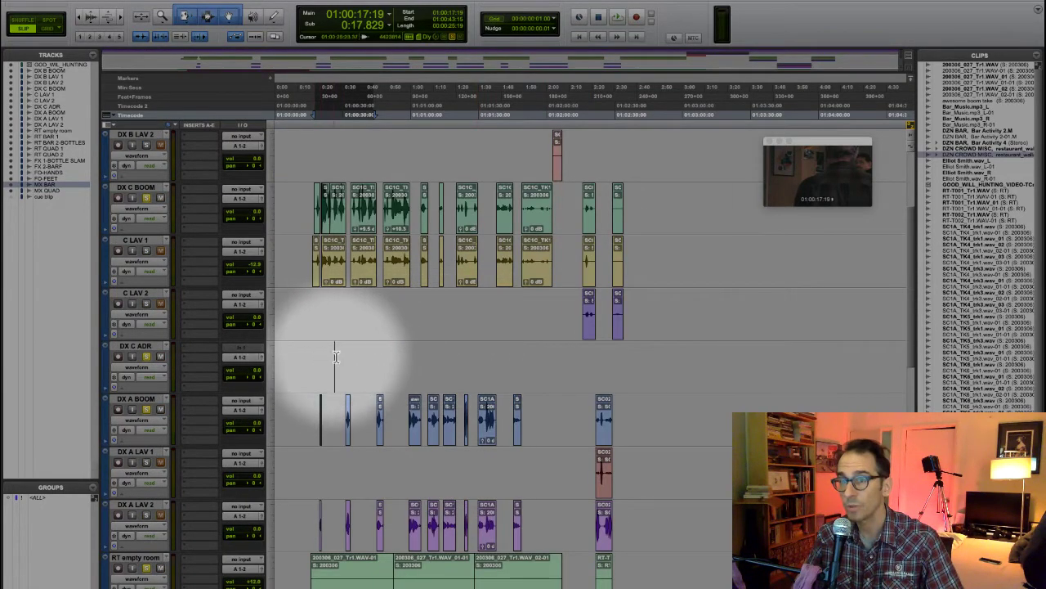
pyautogui.click(152, 346)
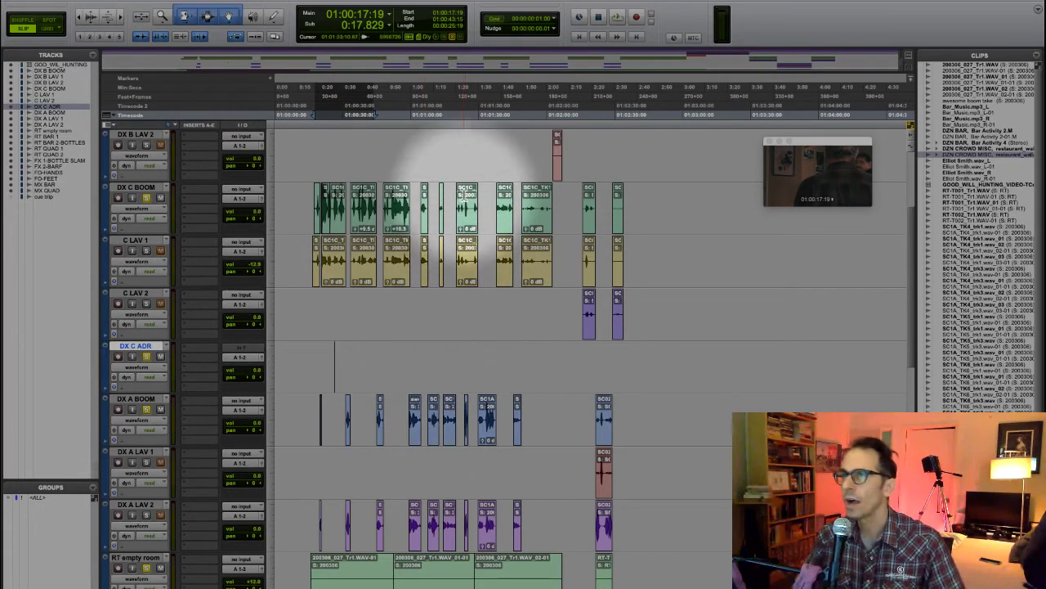
# Select the DX C BOOM line at 01:01:20:02 and solo only DX C BOOM, unsoloing DX A BOOM and DX C ADR
pyautogui.click(465, 227)
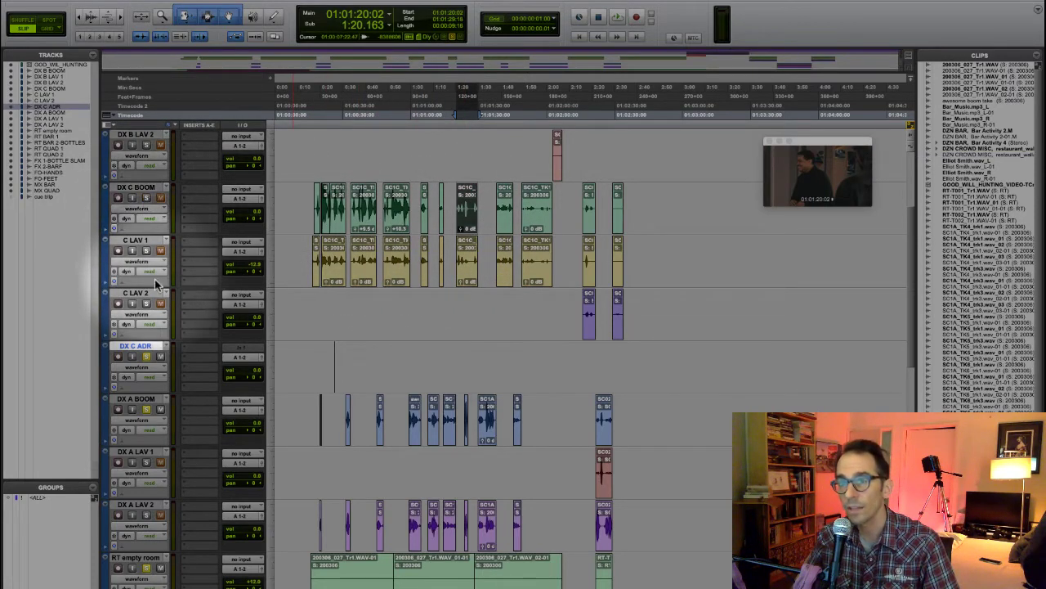
pyautogui.click(147, 197)
pyautogui.click(148, 409)
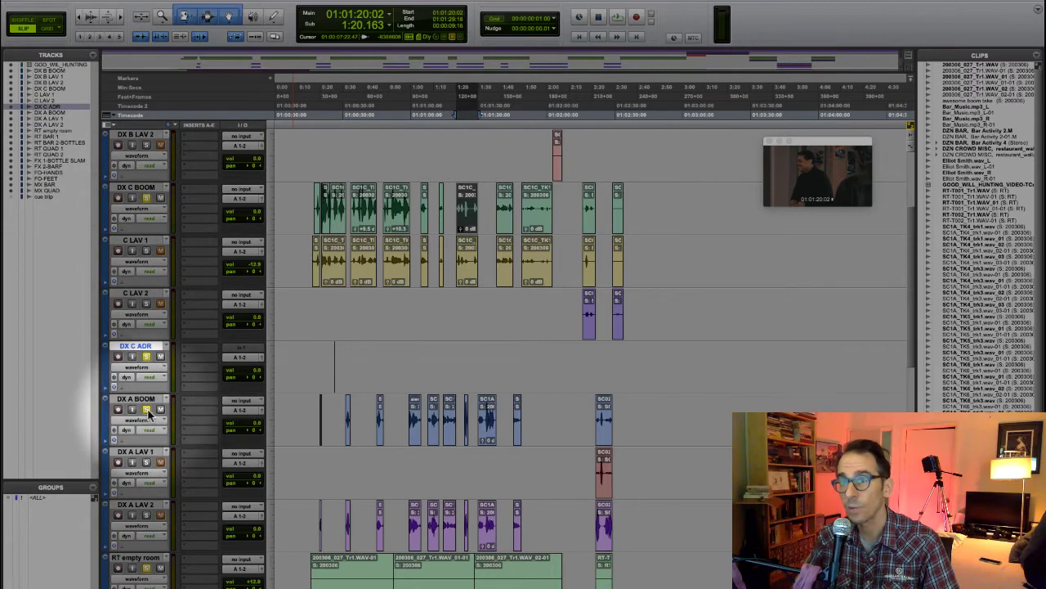
pyautogui.click(146, 357)
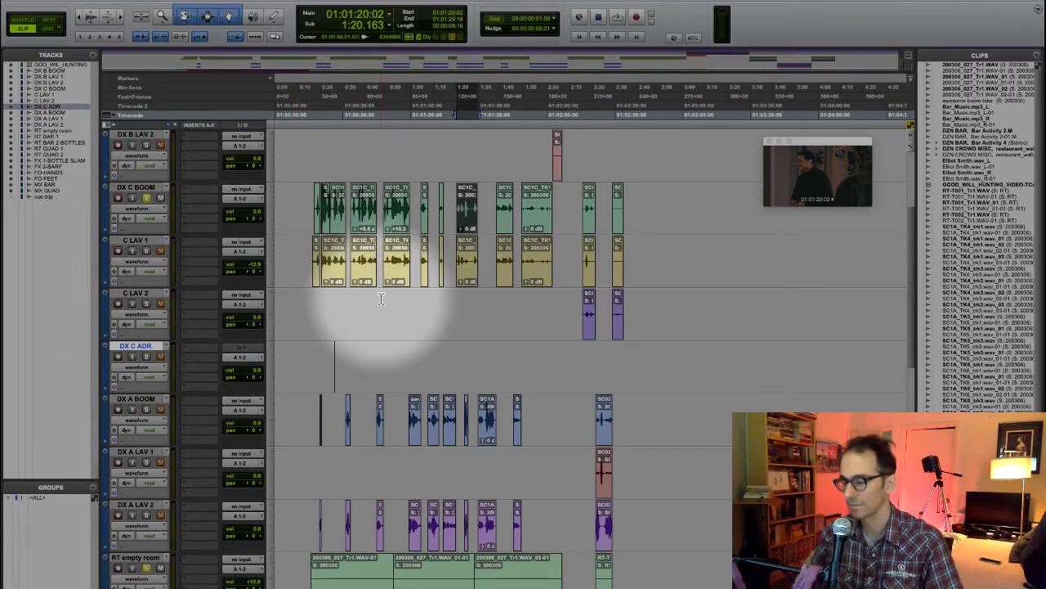
# Play the DX C BOOM line from 01:01:20:02 against the picture, then stop
pyautogui.press('space')
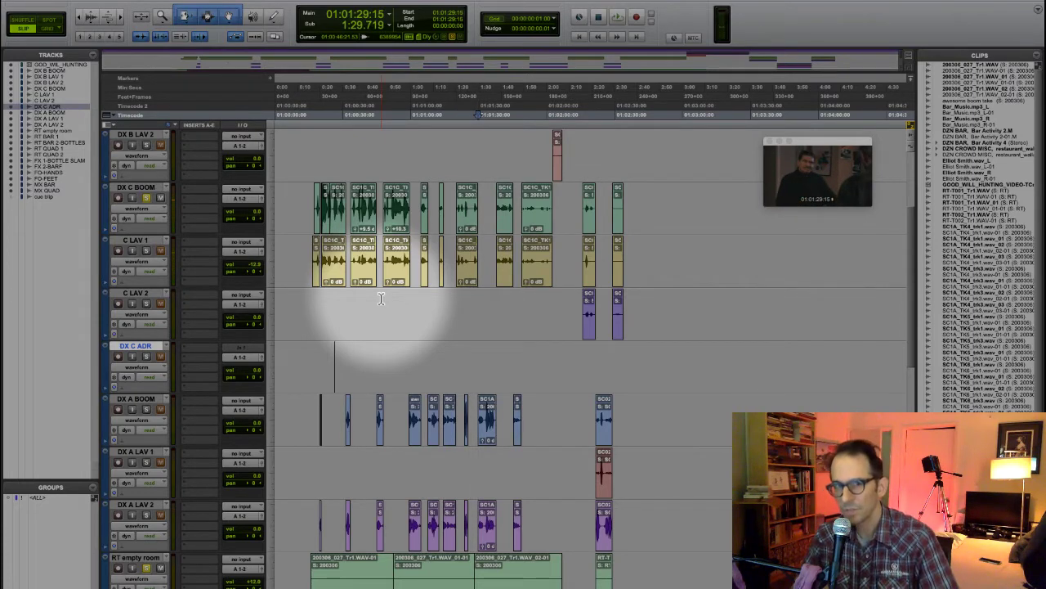
pyautogui.click(464, 222)
pyautogui.press('space')
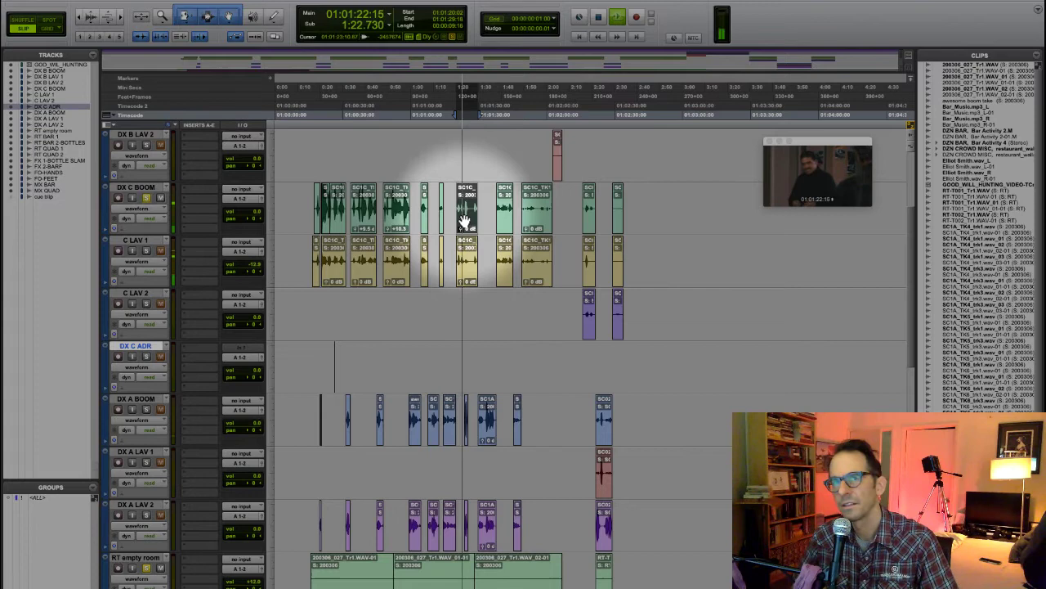
pyautogui.press('space')
# Move the video window further left and enlarge it
pyautogui.moveTo(811, 143); pyautogui.dragTo(684, 131)
pyautogui.moveTo(741, 191); pyautogui.dragTo(952, 310)
pyautogui.moveTo(953, 360); pyautogui.dragTo(966, 369)
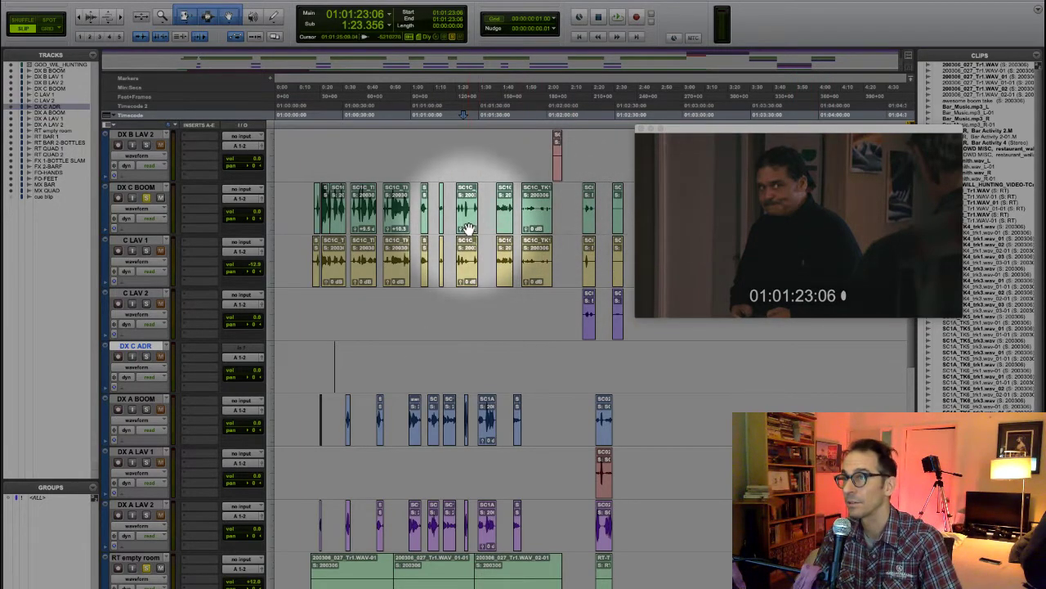
# Replay the SC1C line on DX C BOOM from 01:01:20:02 while watching the actor
pyautogui.click(467, 224)
pyautogui.press('space')
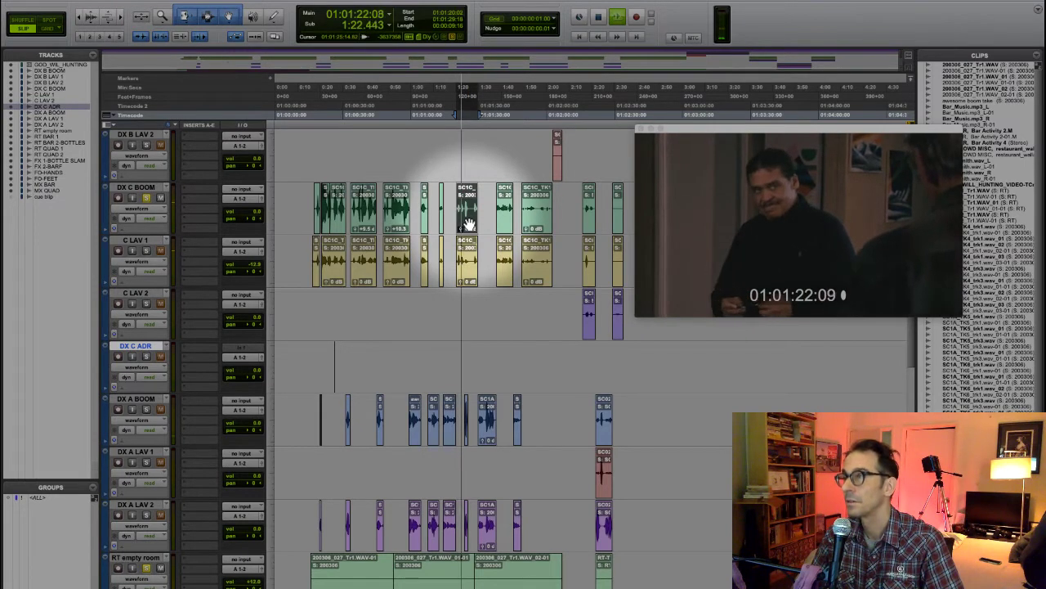
pyautogui.press('space')
pyautogui.click(468, 224)
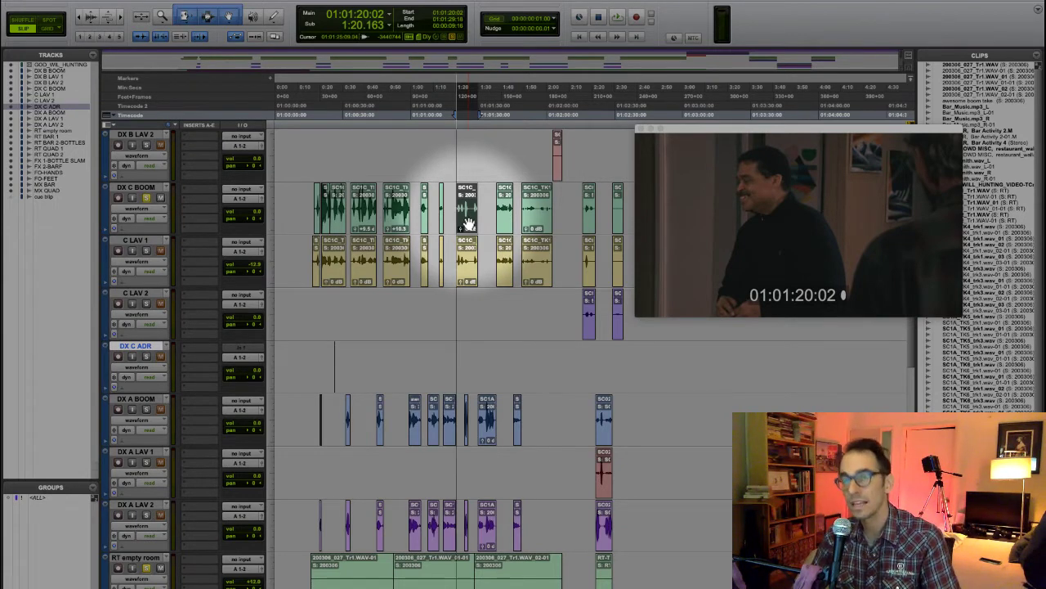
pyautogui.press('space')
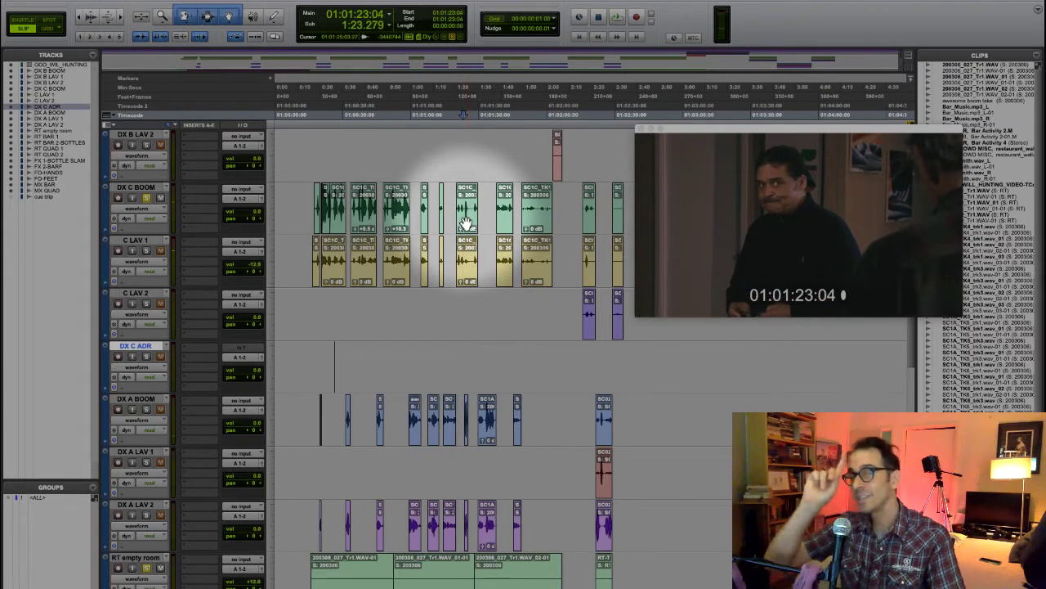
# Select the DX C BOOM line, mark a short range on DX C ADR, and zoom in there
pyautogui.click(466, 222)
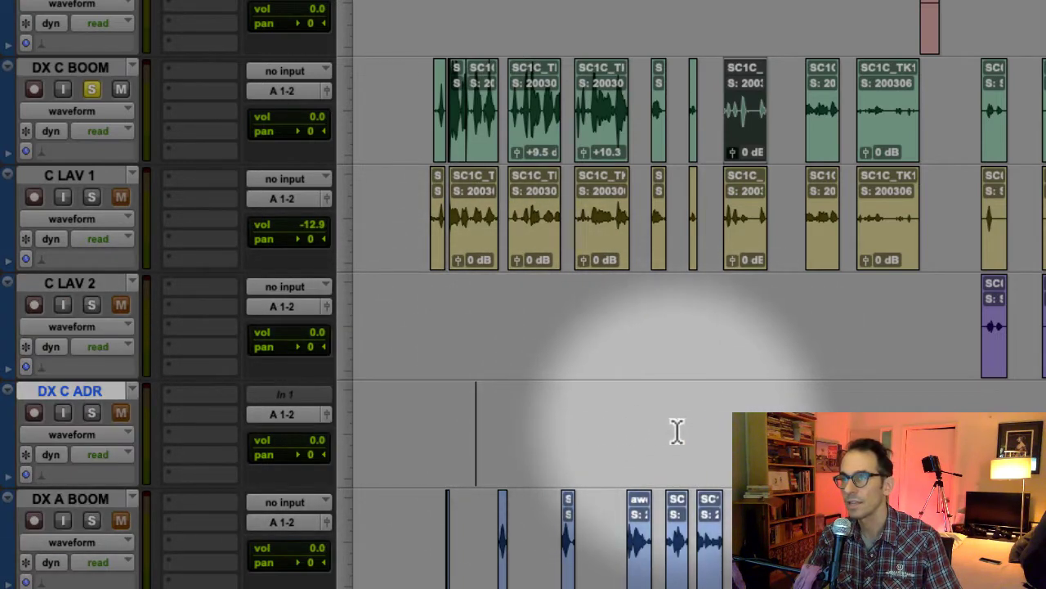
pyautogui.moveTo(652, 426); pyautogui.dragTo(663, 429)
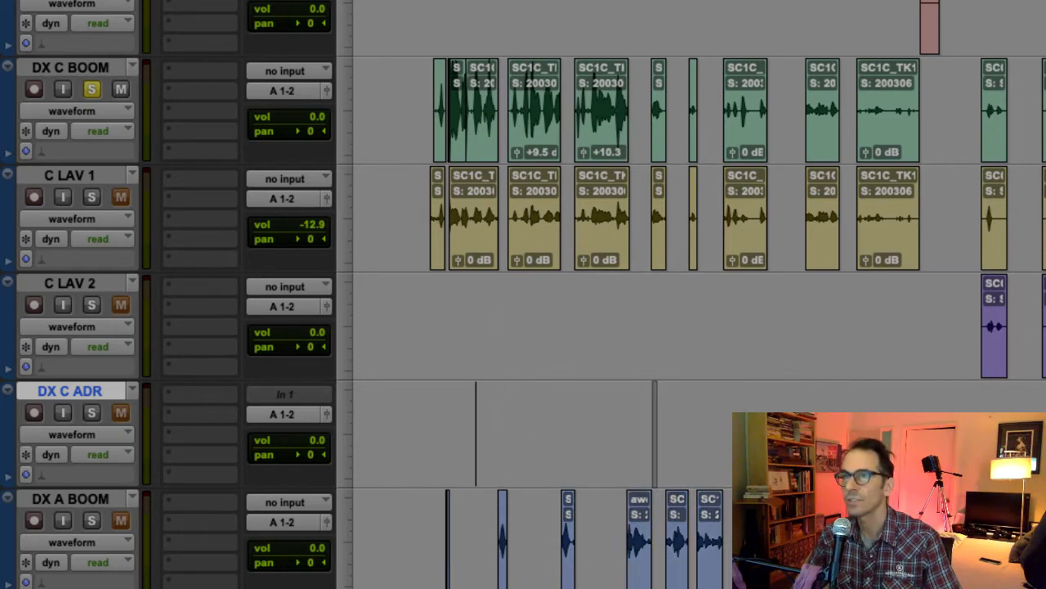
pyautogui.press('t')
pyautogui.press('t')
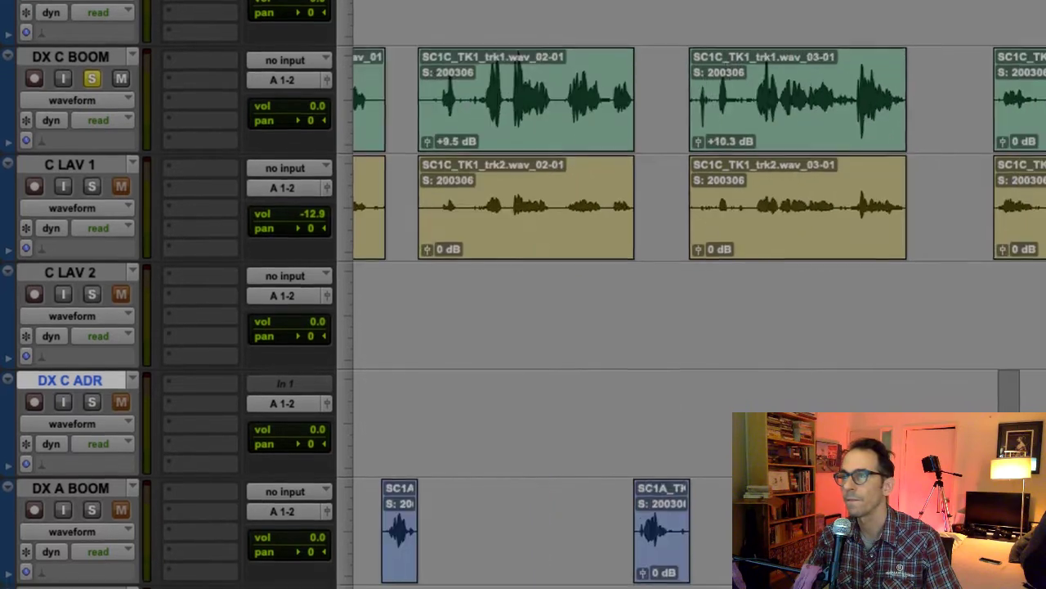
pyautogui.scroll(-1, 691, 245)
pyautogui.hscroll(10, 700, 293)
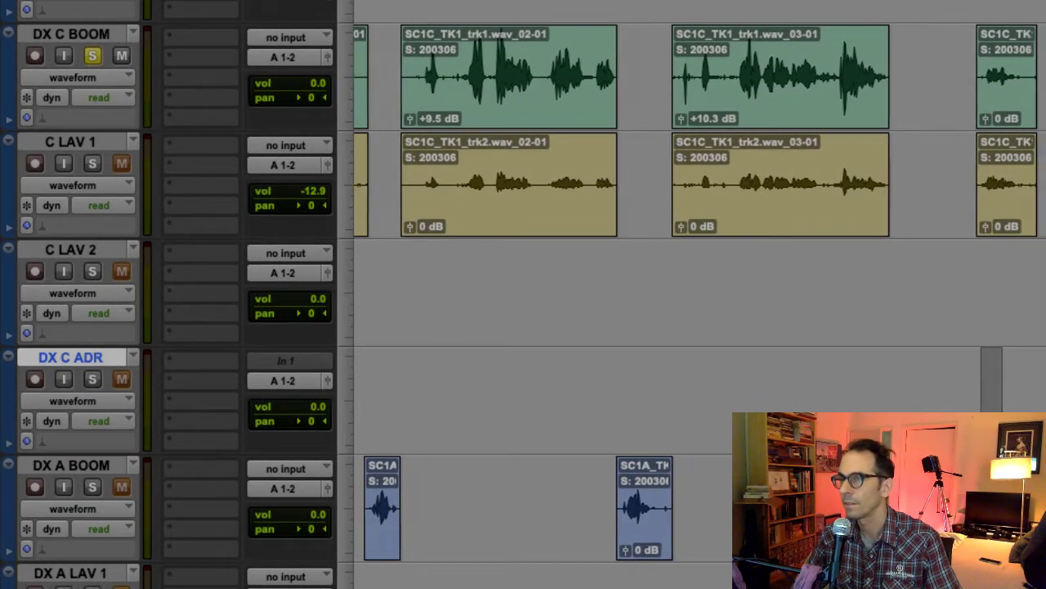
pyautogui.hscroll(-1, 764, 93)
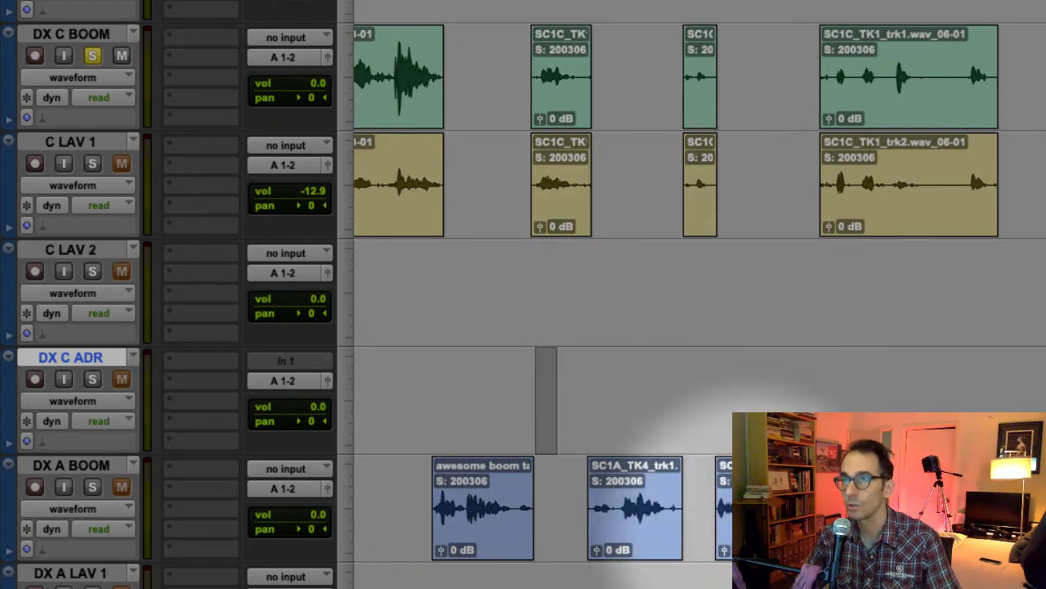
pyautogui.click(625, 375)
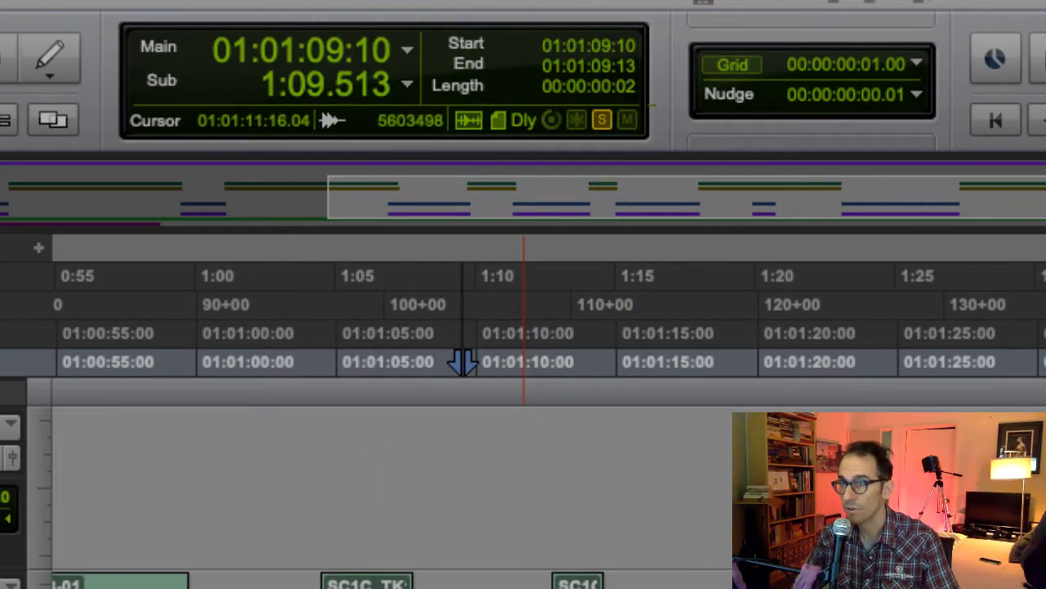
pyautogui.moveTo(523, 362); pyautogui.dragTo(744, 362)
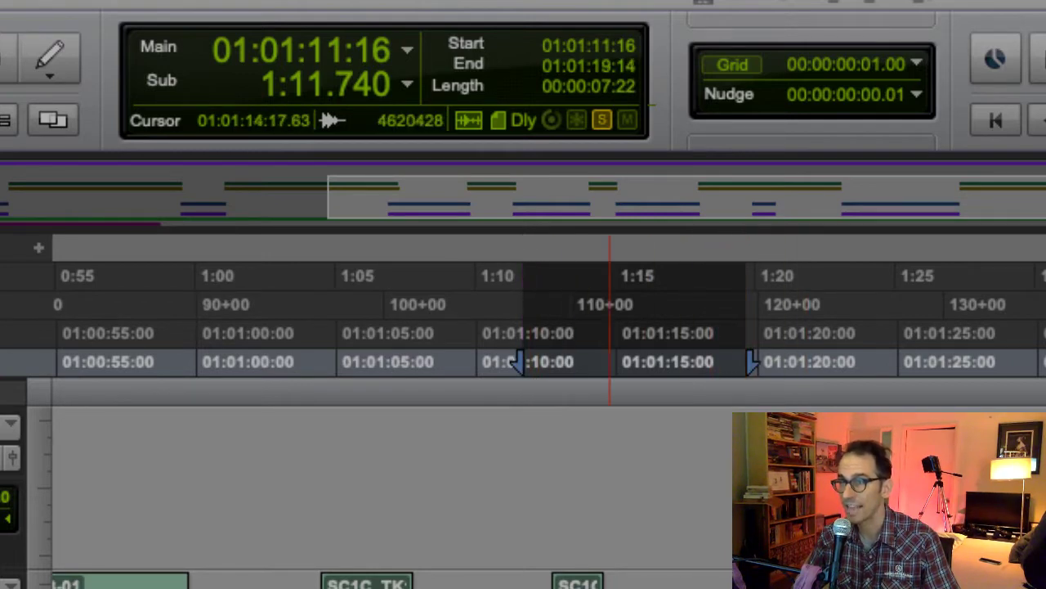
pyautogui.click(466, 362)
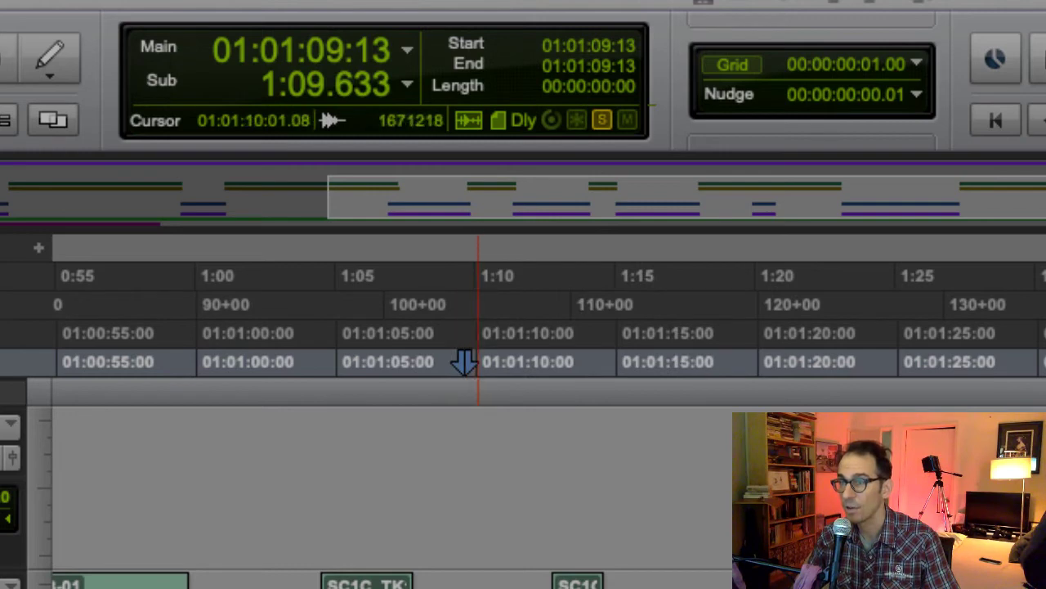
pyautogui.moveTo(479, 362); pyautogui.dragTo(487, 362)
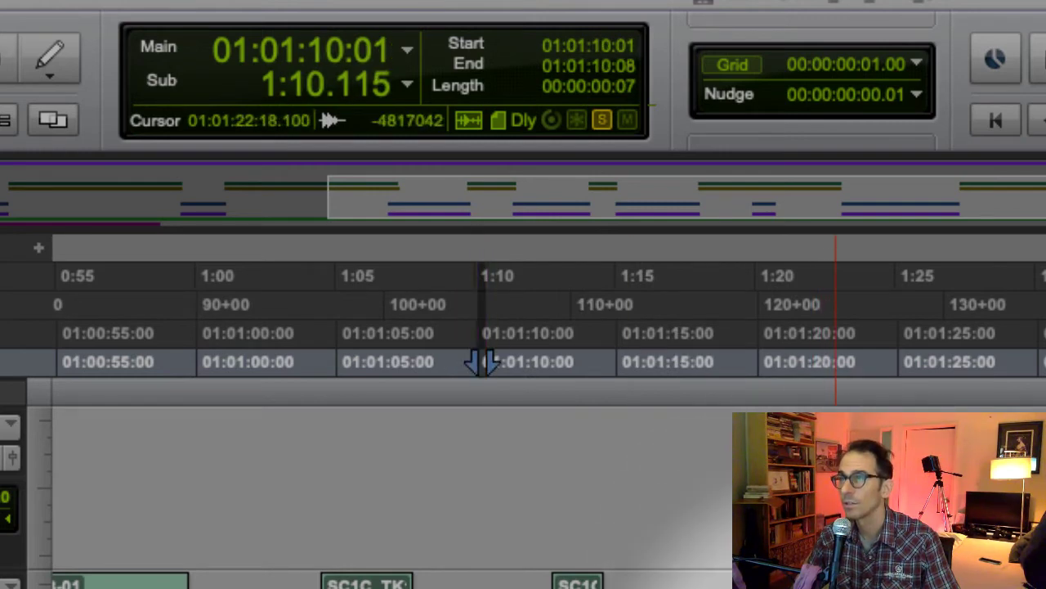
pyautogui.click(834, 490)
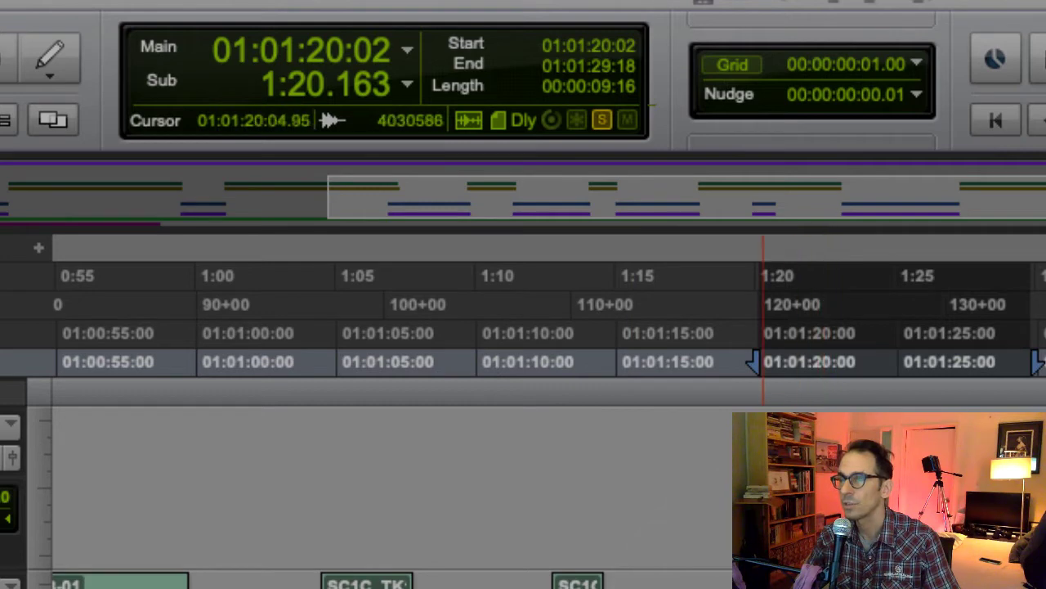
pyautogui.moveTo(587, 362); pyautogui.dragTo(592, 362)
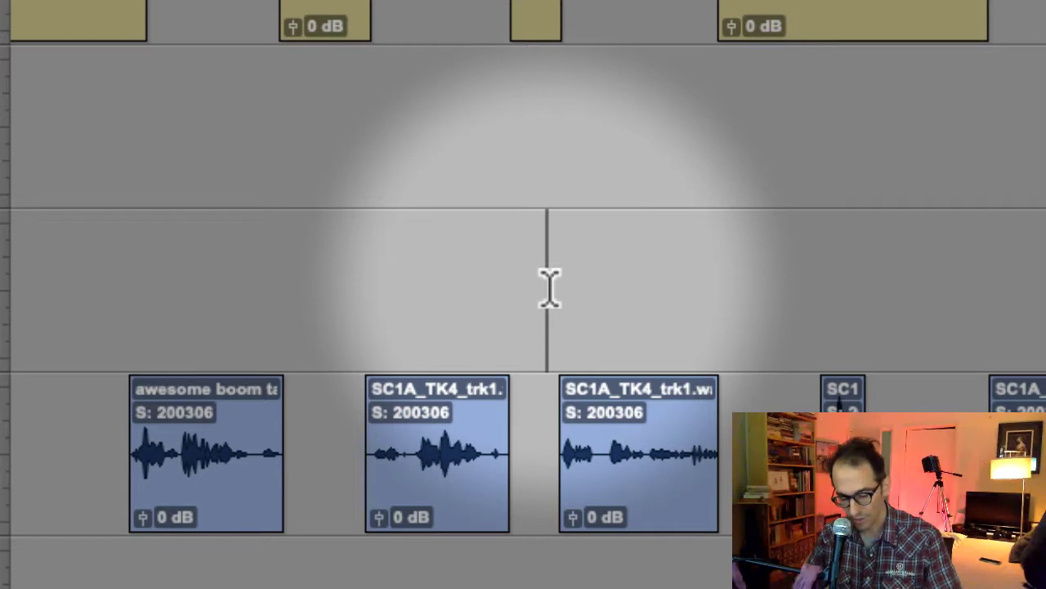
# Zoom in on the beep clip on DX C ADR, play it from its start, then select it
pyautogui.press('ctrl')
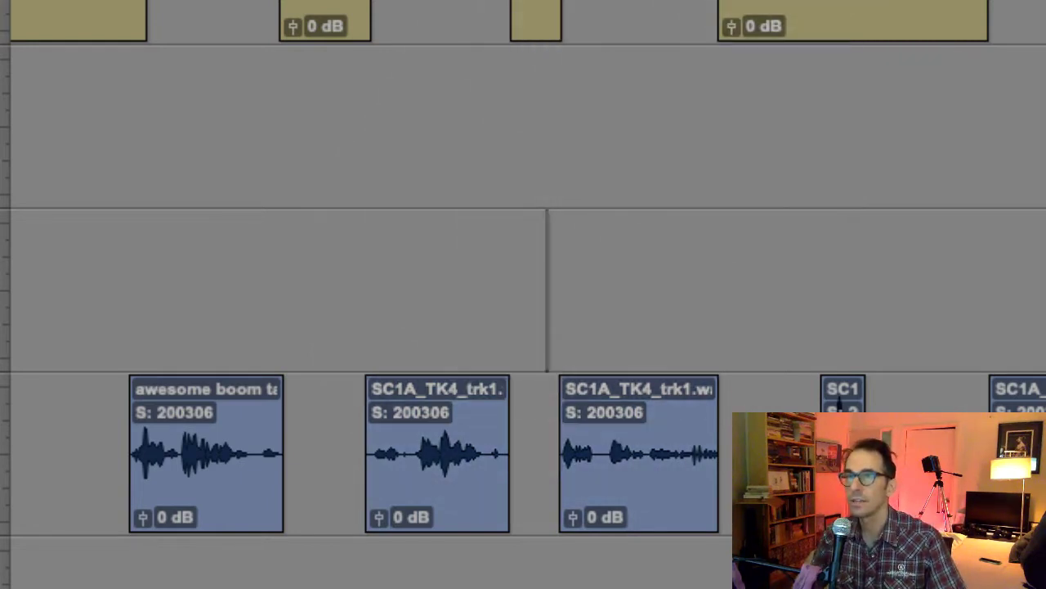
pyautogui.press('super+bracketright')
pyautogui.press('super+bracketright')
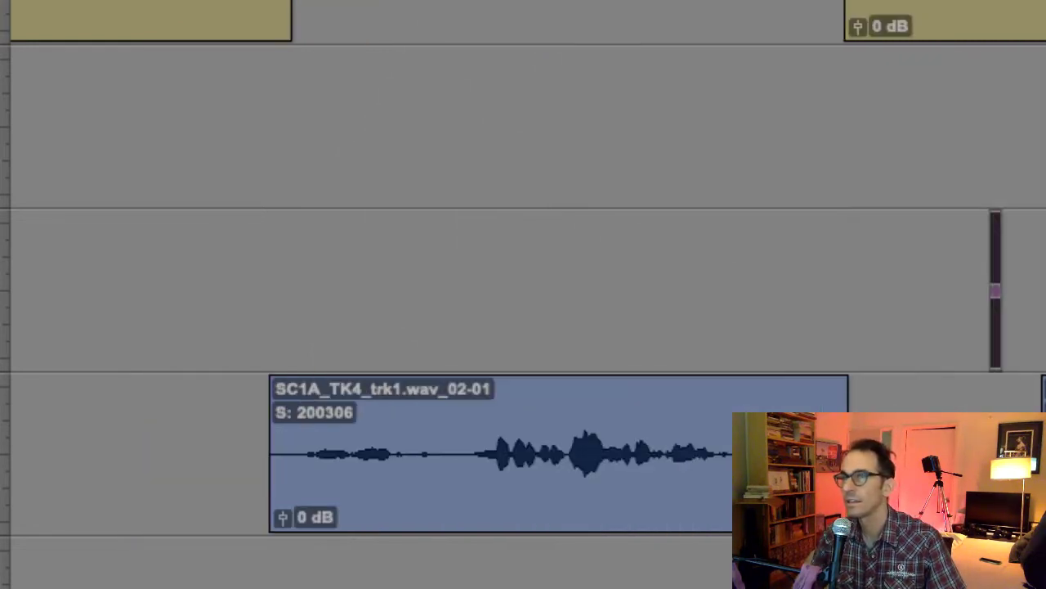
pyautogui.press('super+bracketright')
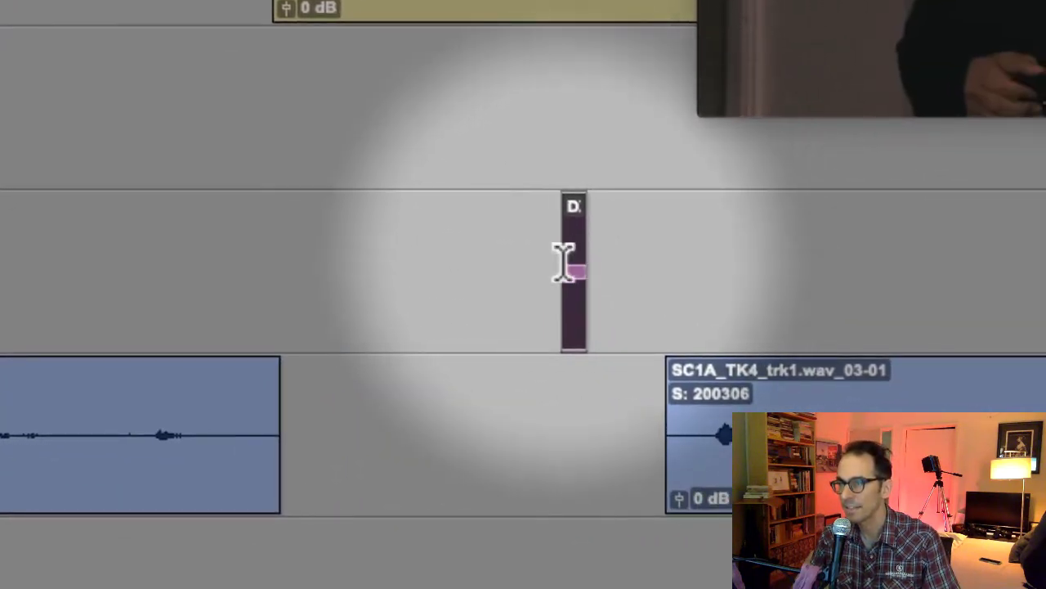
pyautogui.click(575, 264)
pyautogui.press('space')
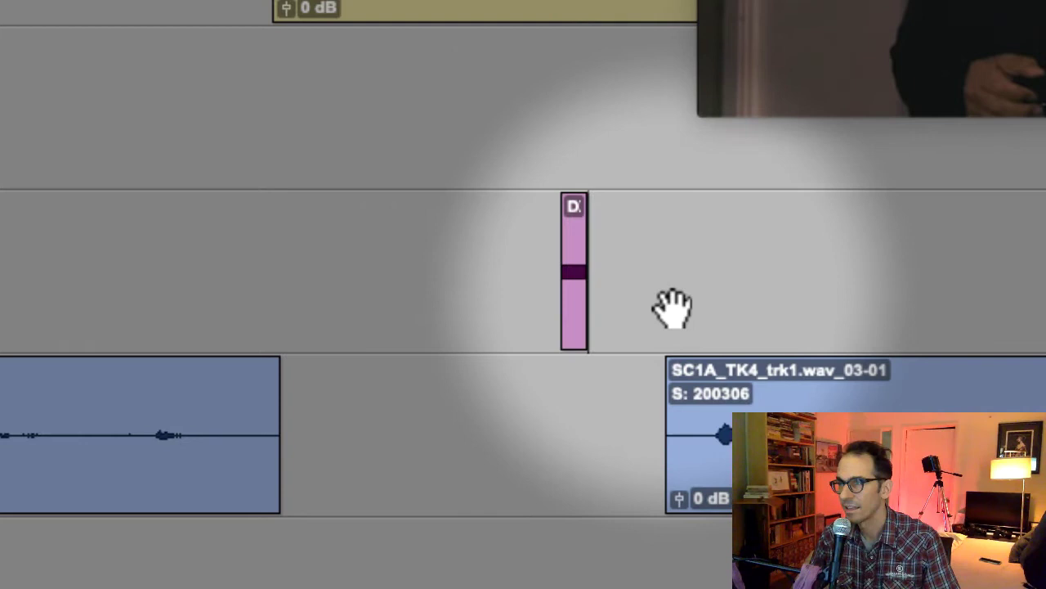
pyautogui.press('space')
pyautogui.click(564, 316)
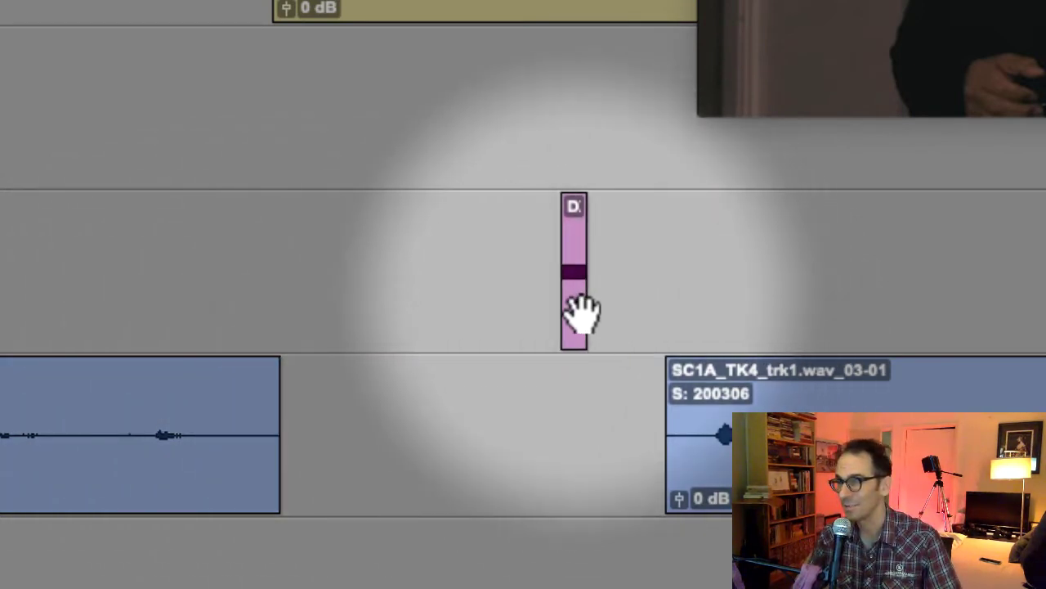
# Paste two copies of the beep clip further along DX C ADR, making three beeps in a row
pyautogui.click(579, 312)
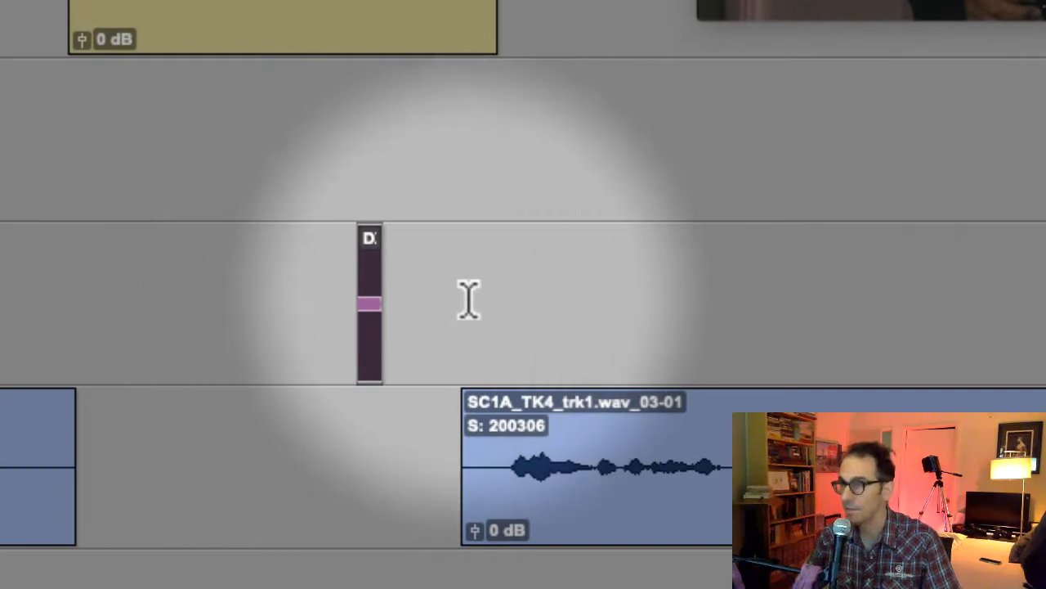
pyautogui.click(489, 294)
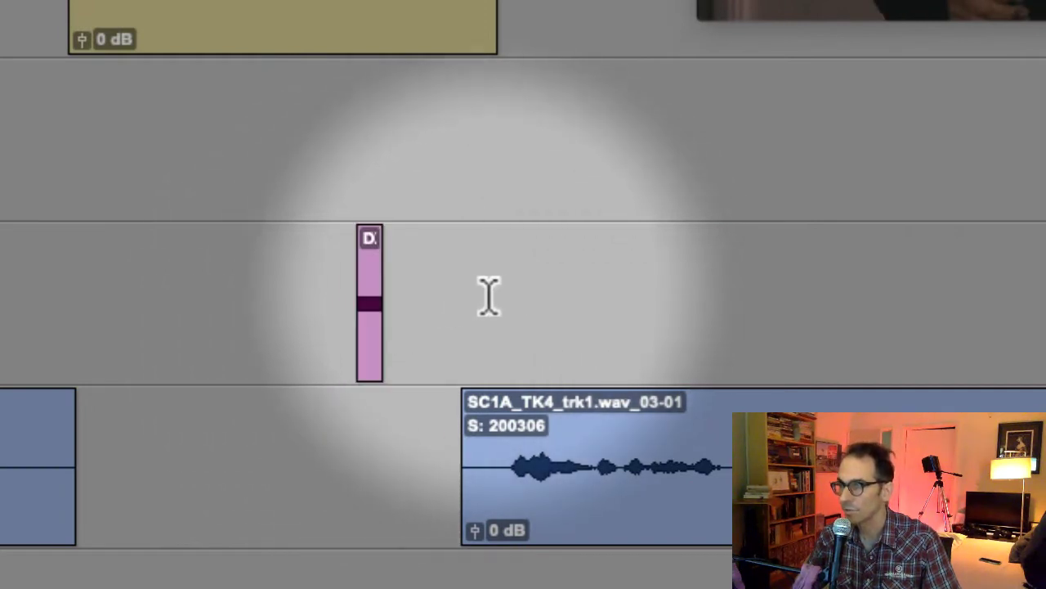
pyautogui.hotkey('ctrl', 'v')
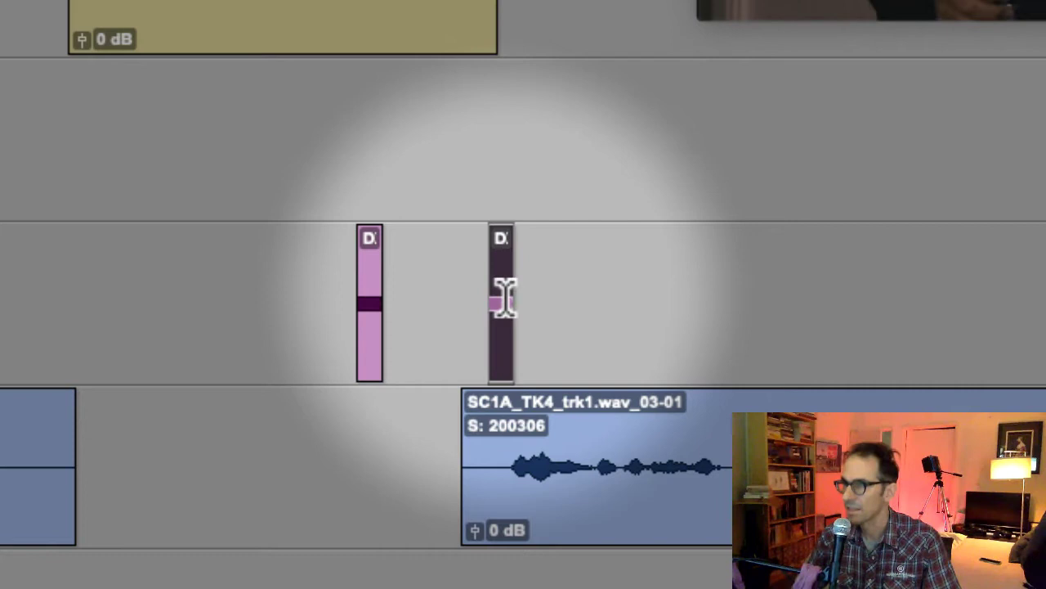
pyautogui.click(600, 288)
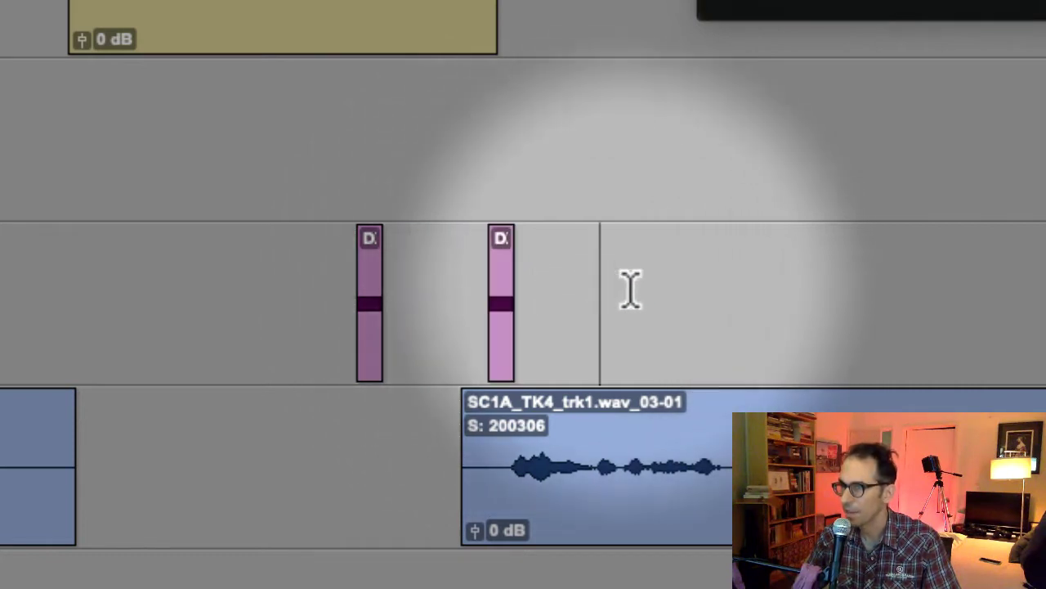
pyautogui.hotkey('ctrl', 'v')
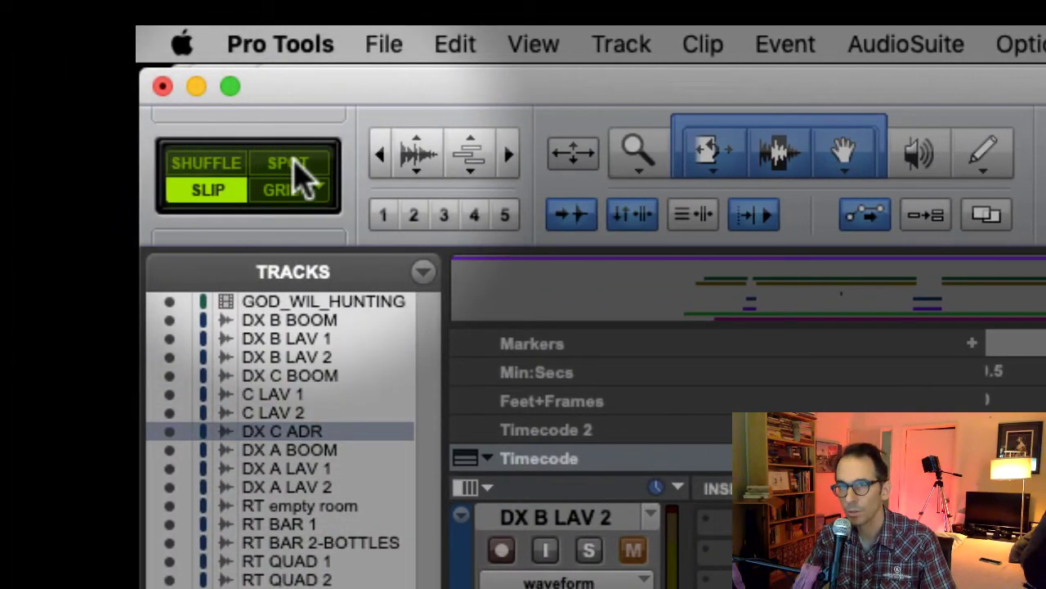
# In Spot mode, start the second beep at 01:01:14:22 and begin editing the third beep's start frames
pyautogui.click(288, 163)
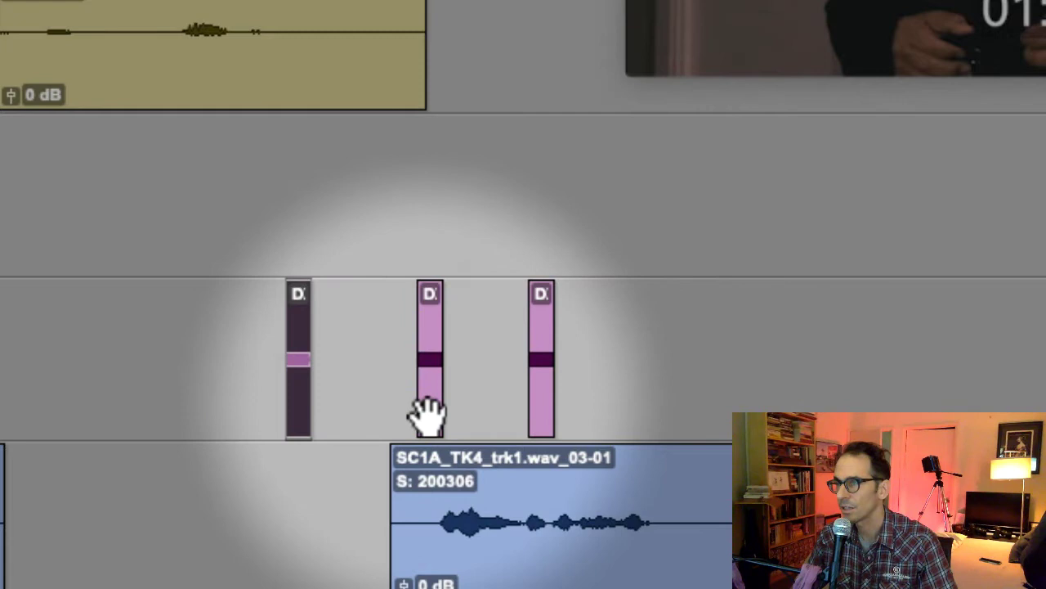
pyautogui.click(431, 418)
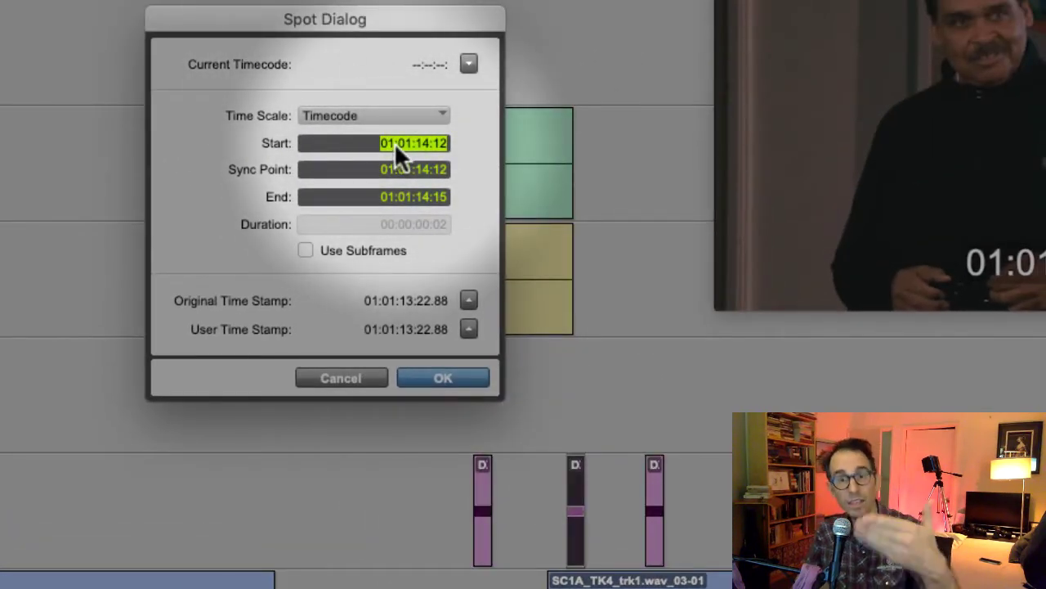
pyautogui.click(438, 143)
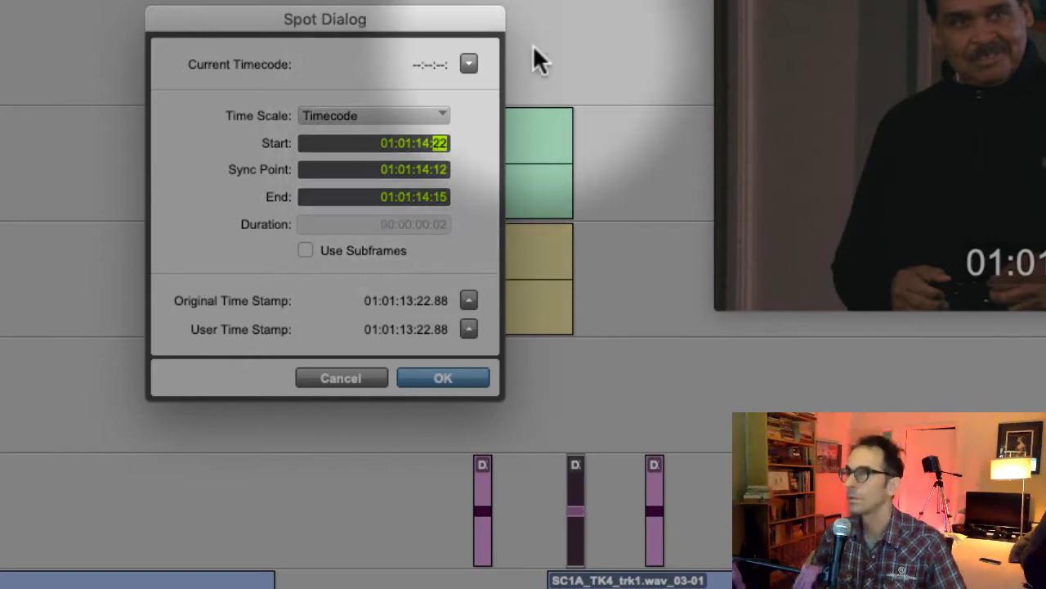
pyautogui.write('22')
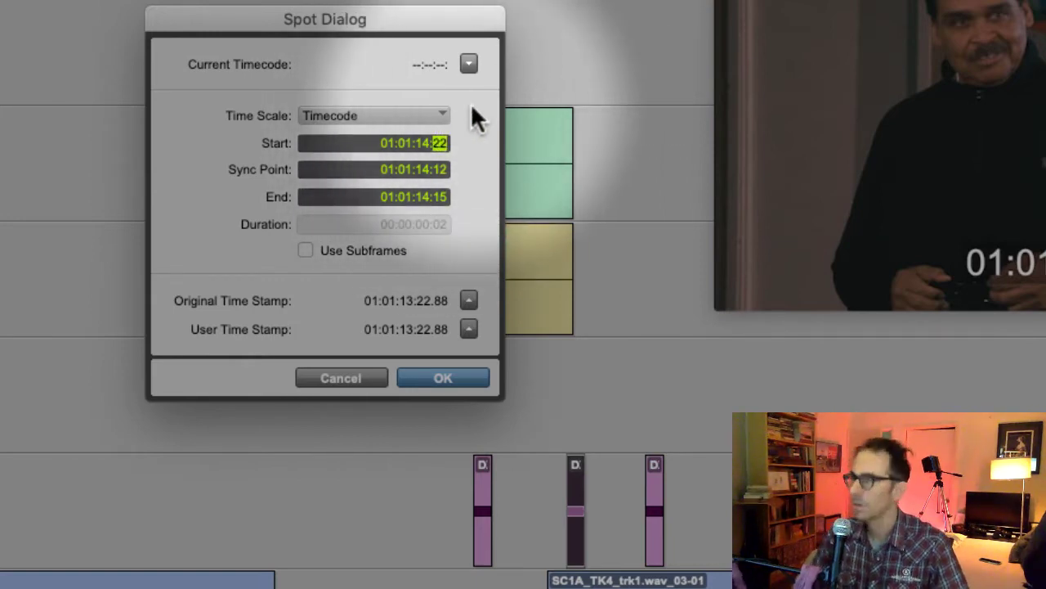
pyautogui.press('Return')
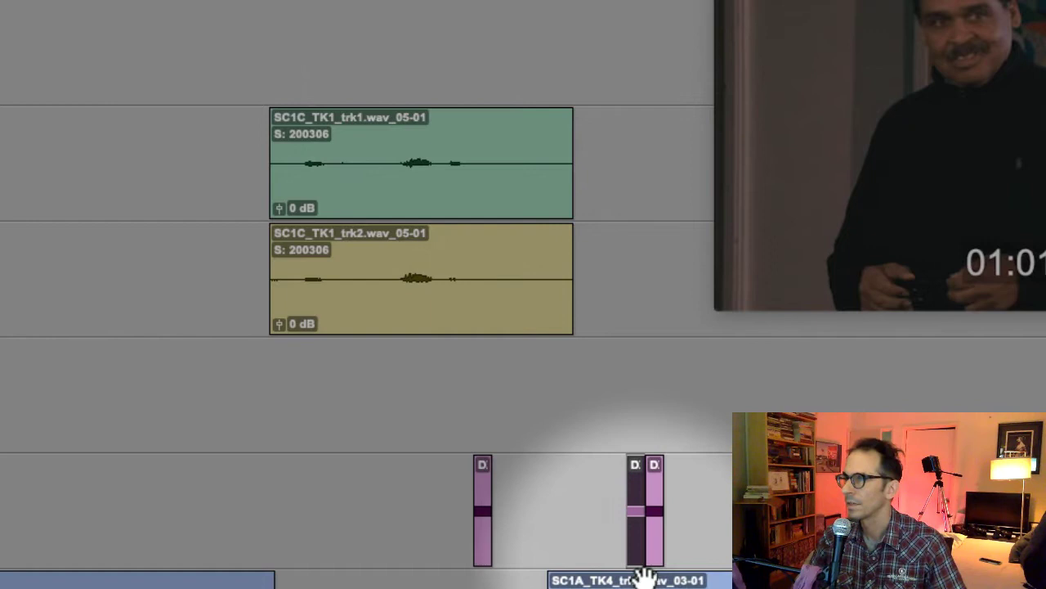
pyautogui.click(659, 532)
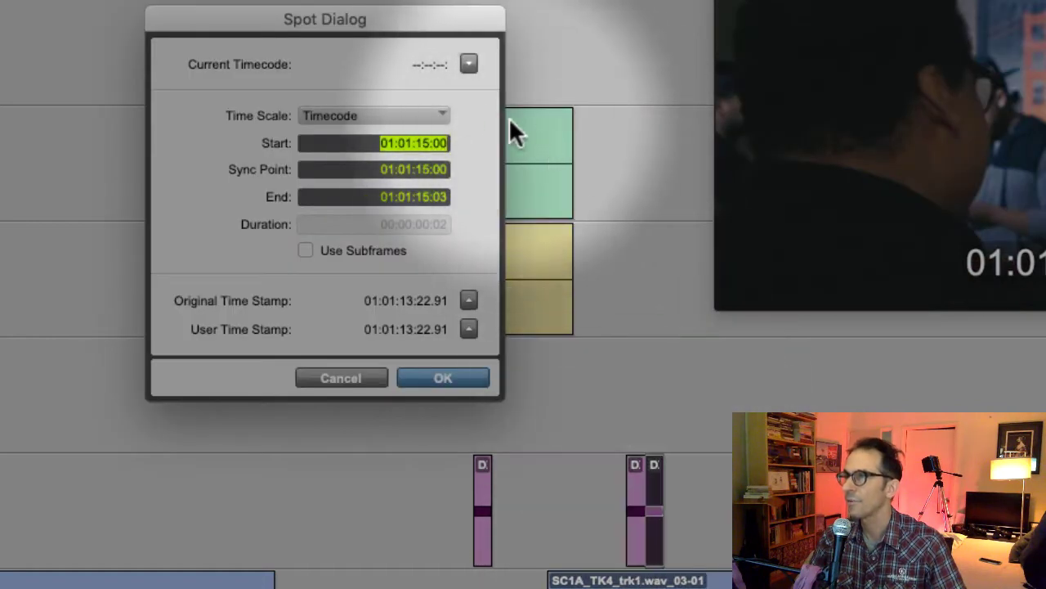
pyautogui.click(441, 141)
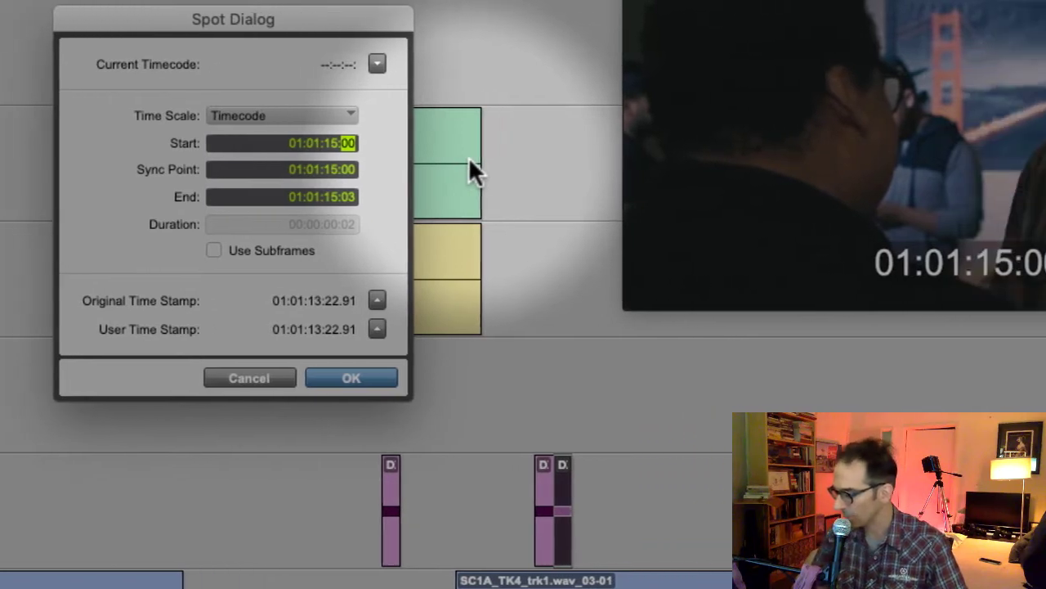
# Set the third beep's start to 01:01:15:22 and deselect it
pyautogui.write('22')
pyautogui.press('Return')
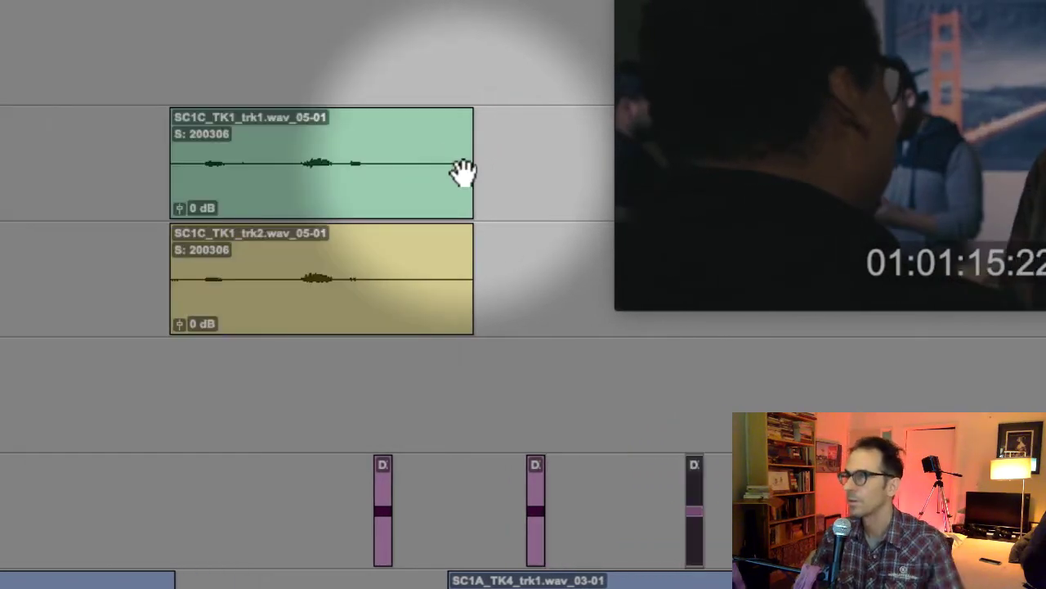
pyautogui.click(725, 420)
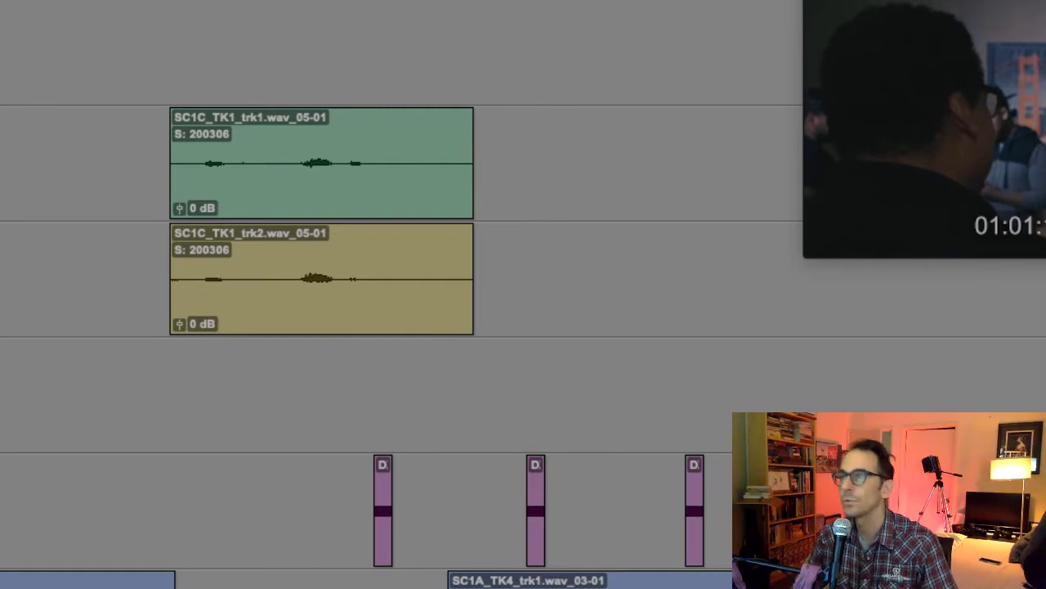
# Zoom out and read the next dialogue clip's start time in the Spot Dialog without changing it
pyautogui.press('r')
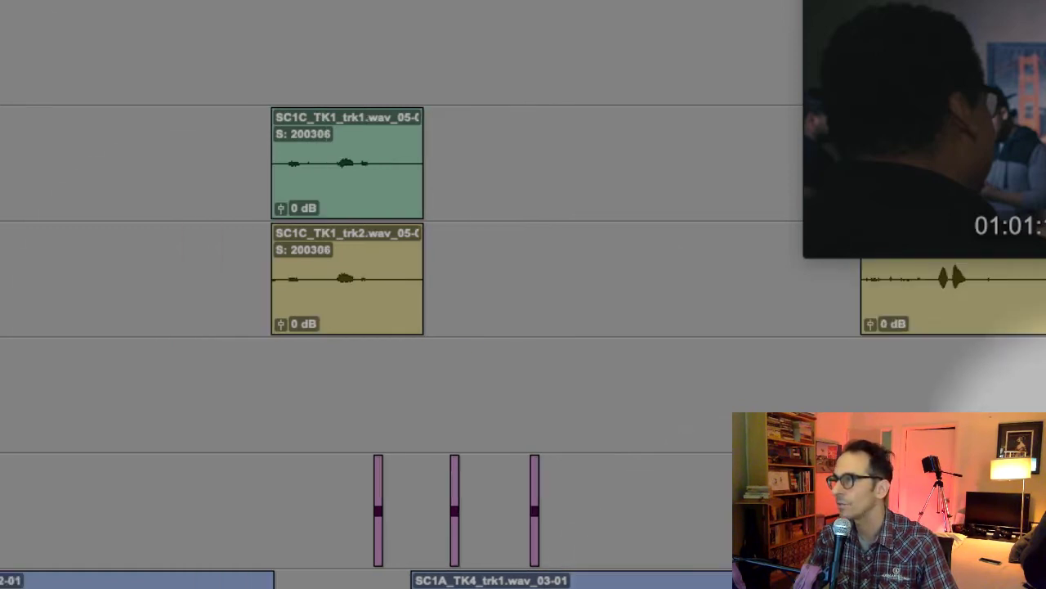
pyautogui.scroll(3, 523, 343)
pyautogui.scroll(3, 393, 327)
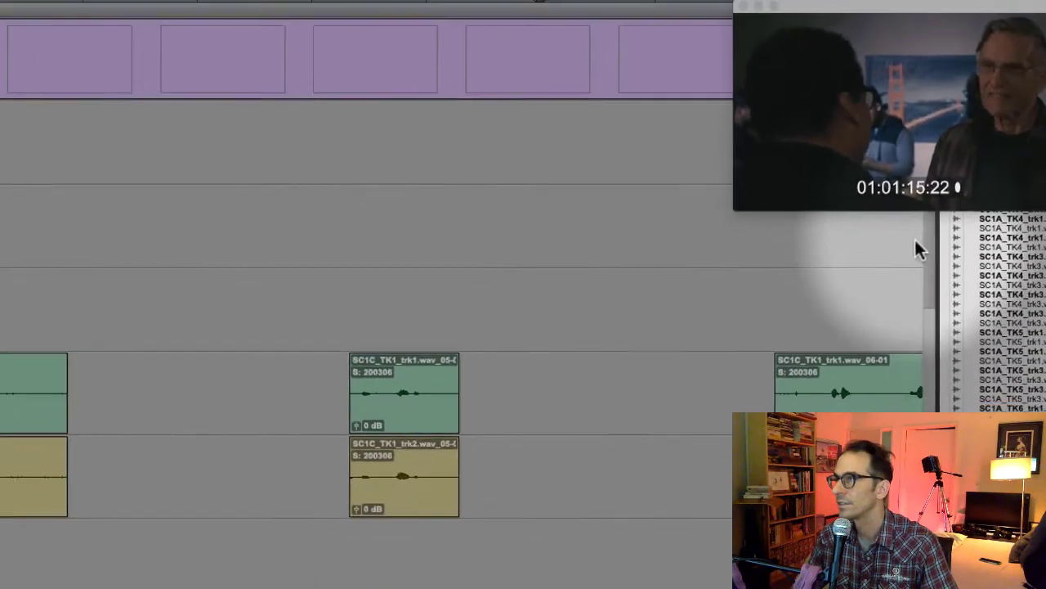
pyautogui.scroll(-3, 523, 327)
pyautogui.scroll(-1, 883, 293)
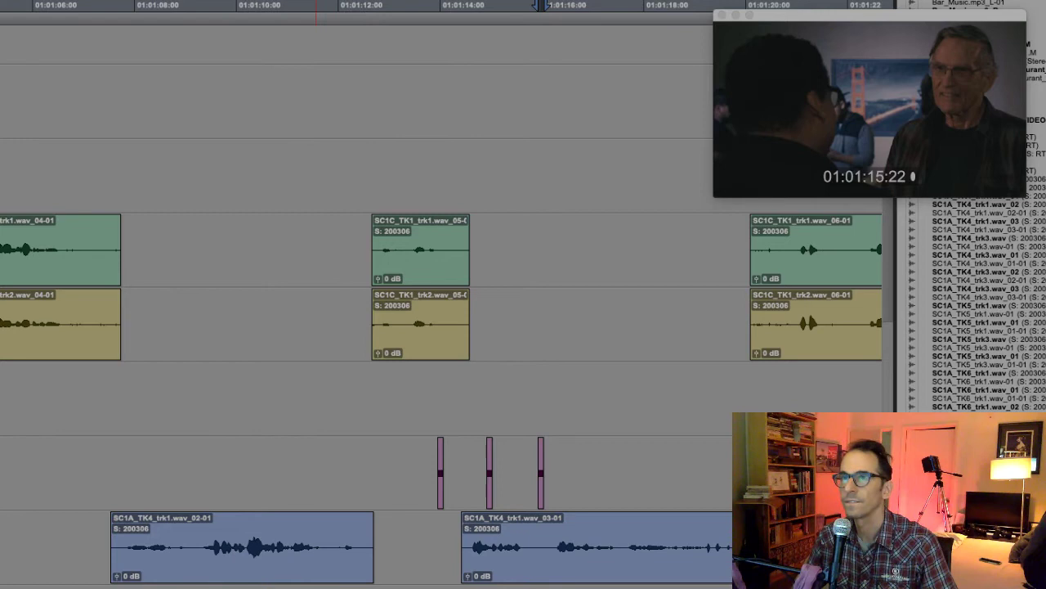
pyautogui.press('super+bracketleft')
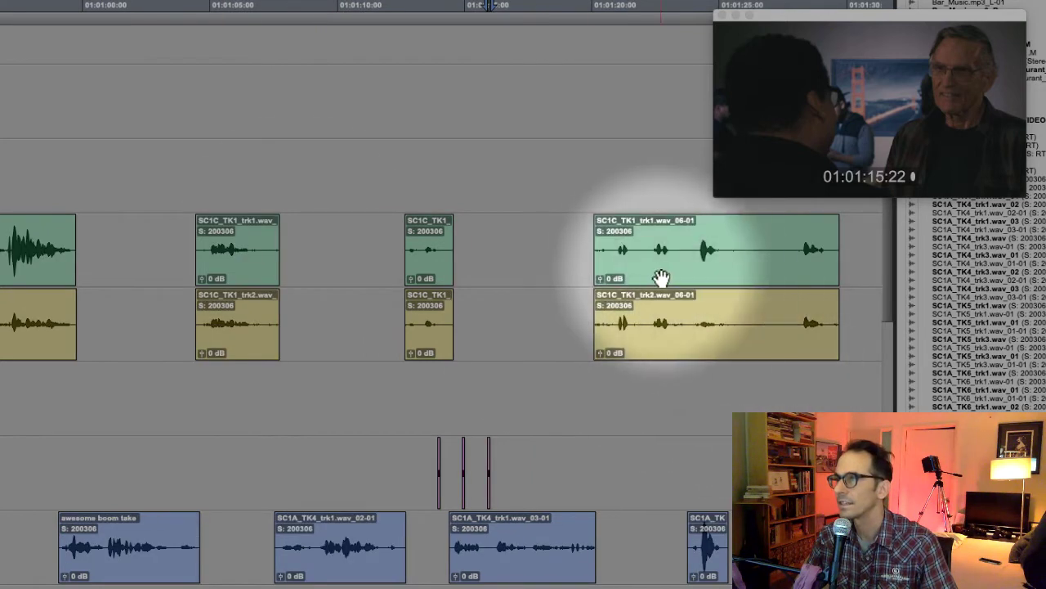
pyautogui.click(625, 264)
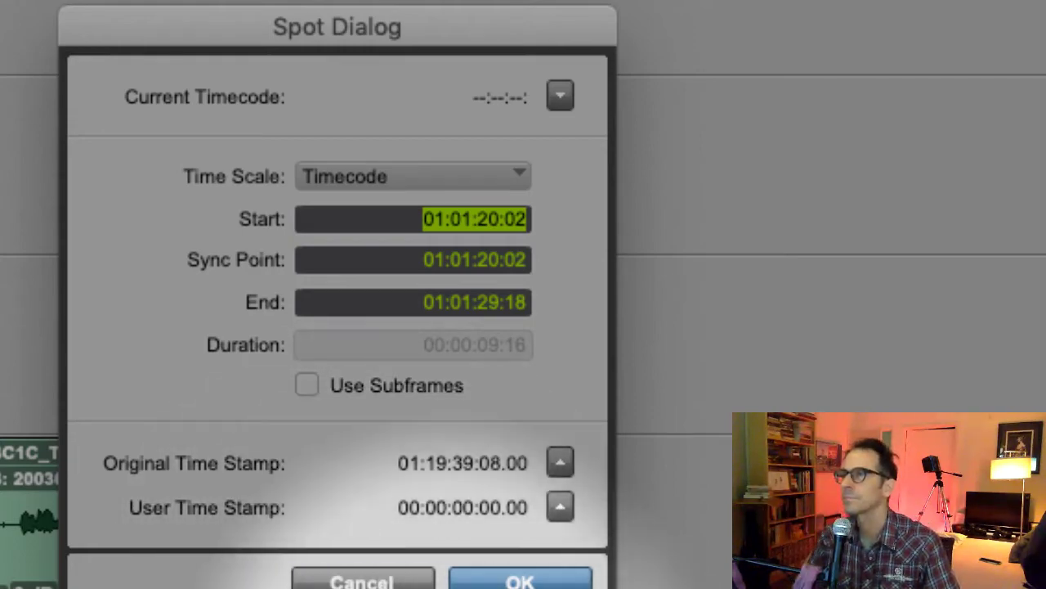
pyautogui.click(365, 579)
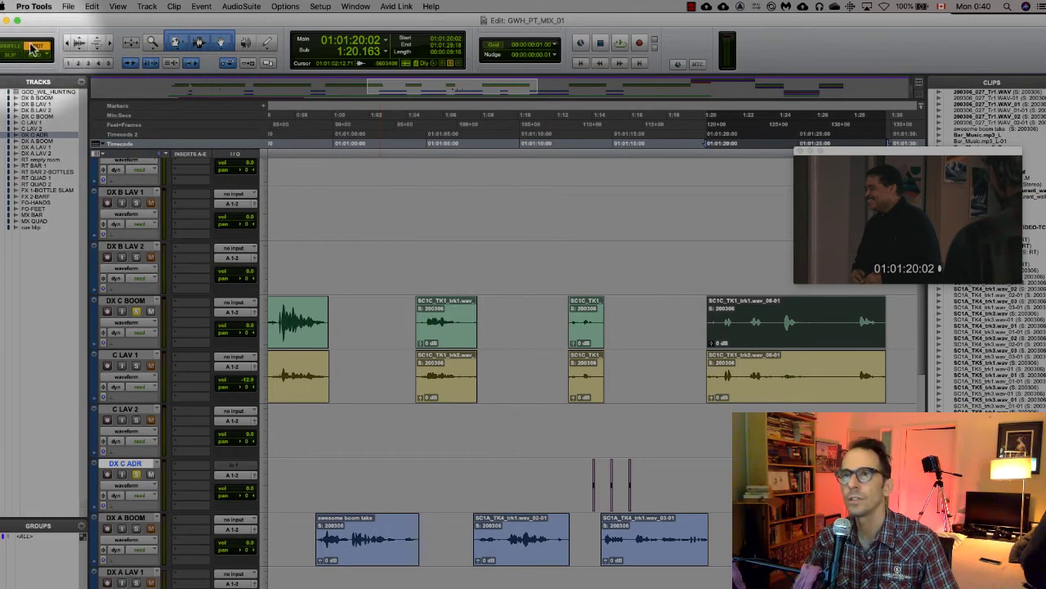
# Select all three beep clips on DX C ADR and group them via Clip > Group into DX C ADR.gr
pyautogui.keyDown('shift'); pyautogui.click(593, 500); pyautogui.keyUp('shift')
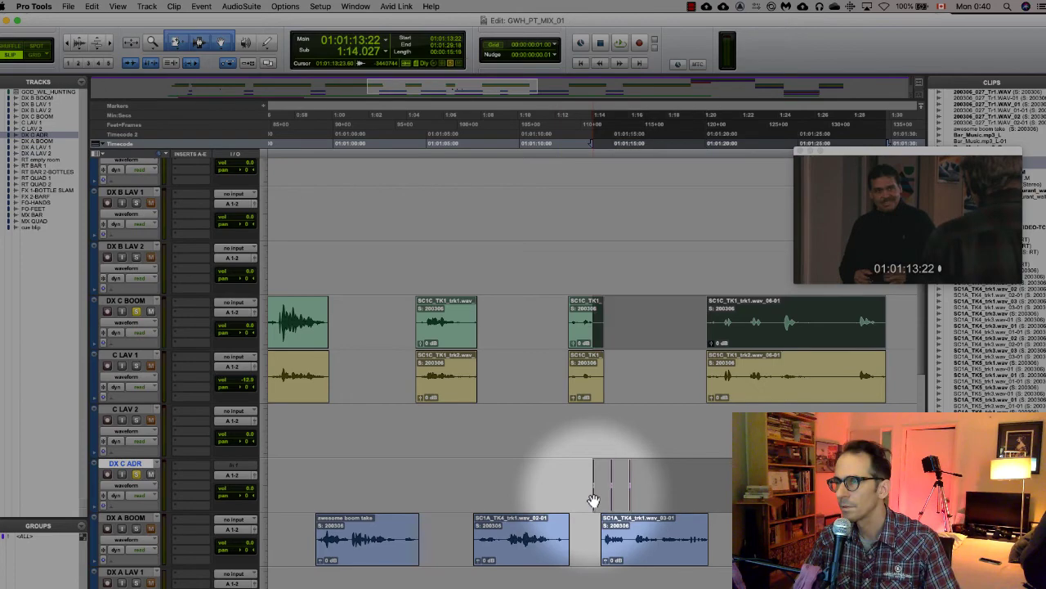
pyautogui.click(633, 503)
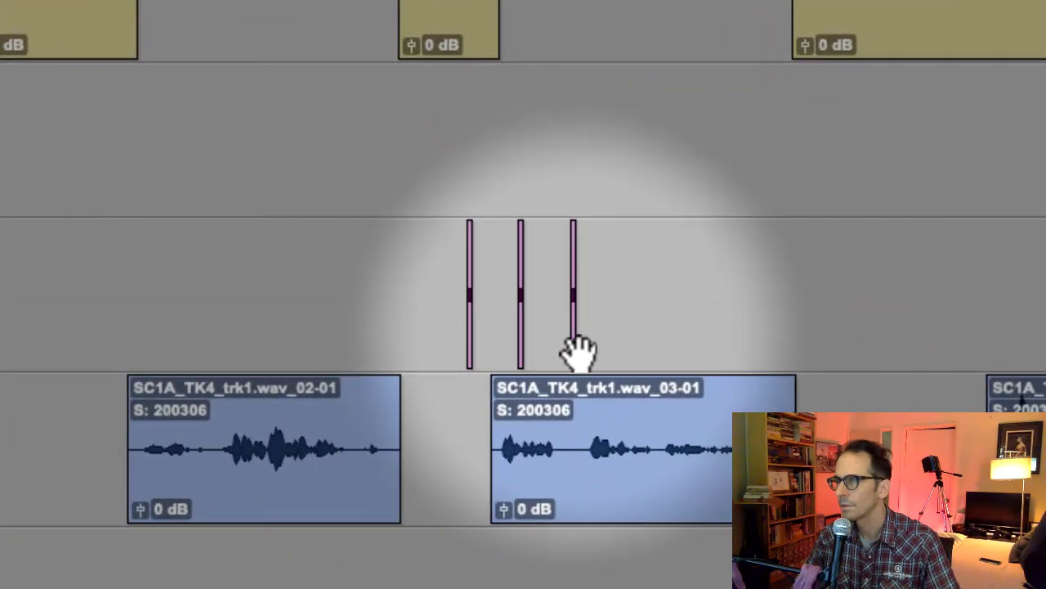
pyautogui.click(623, 478)
pyautogui.keyDown('shift'); pyautogui.click(469, 341); pyautogui.keyUp('shift')
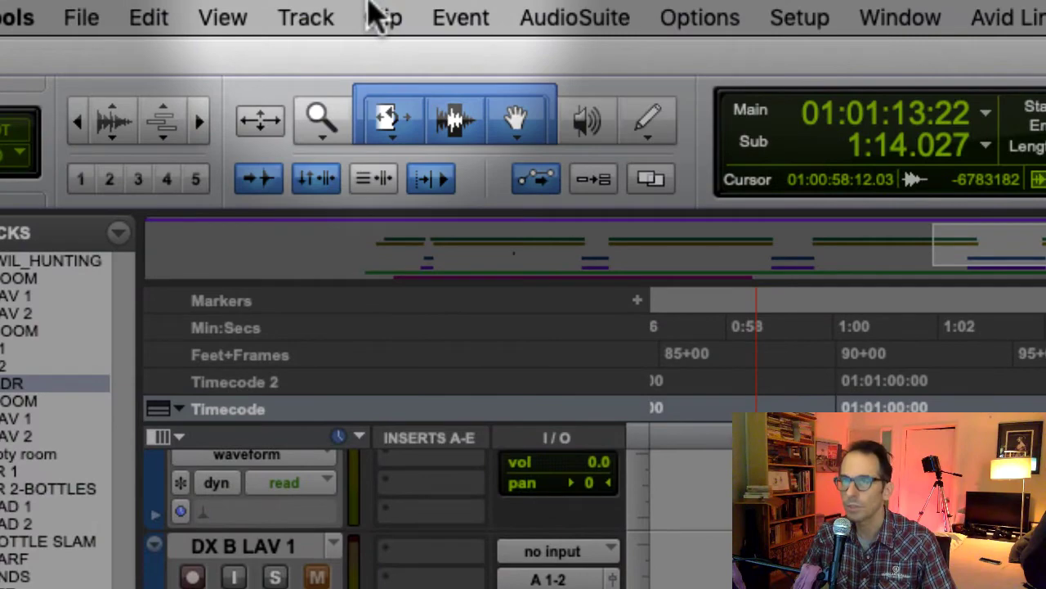
pyautogui.click(360, 6)
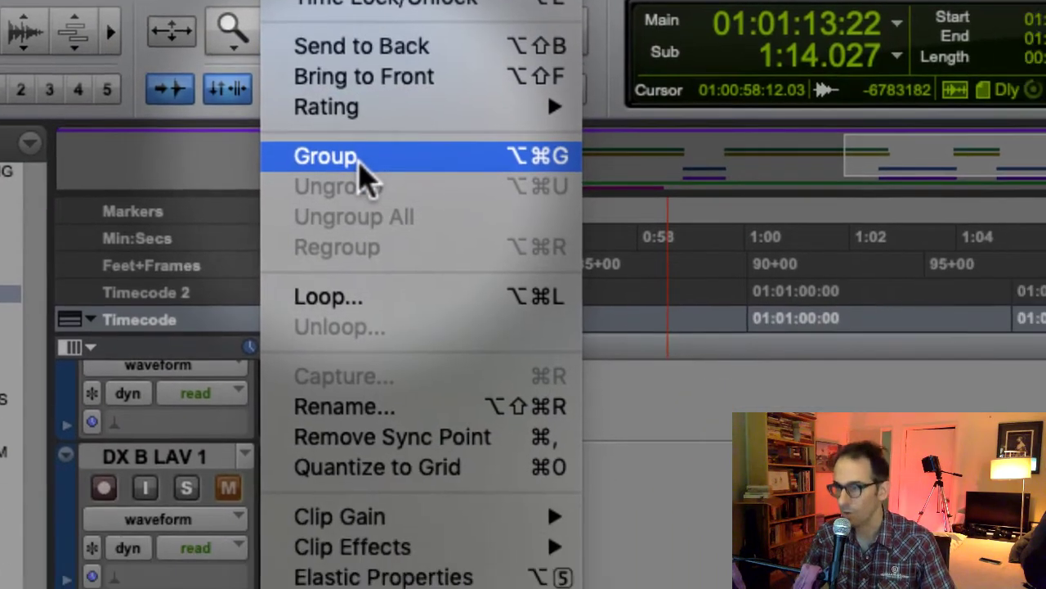
pyautogui.click(448, 245)
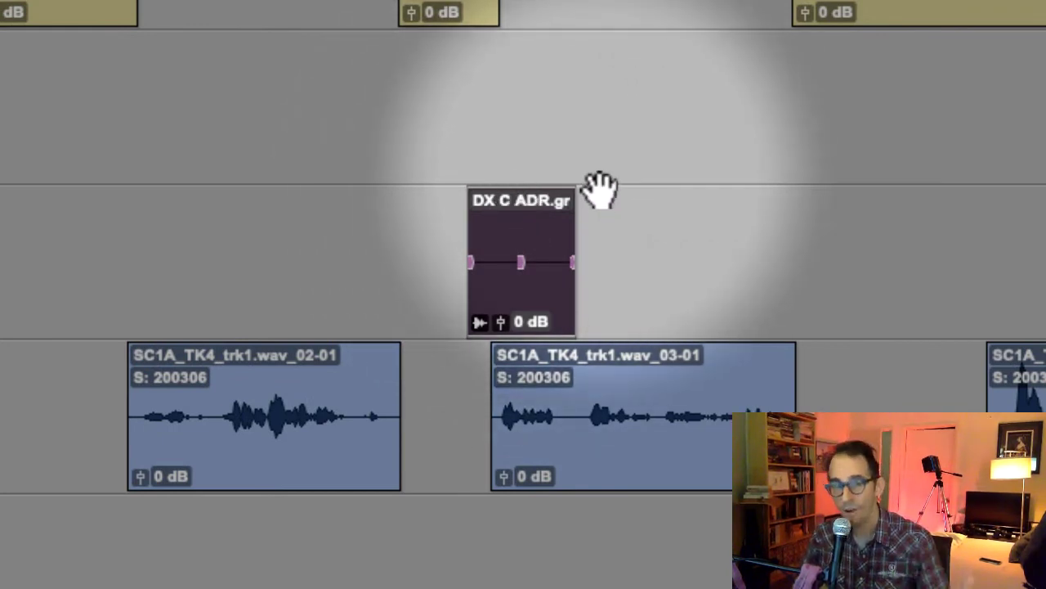
# Spot the DX C ADR.gr group later by editing its End seconds, then check the dialogue clip's spot time
pyautogui.click(647, 257)
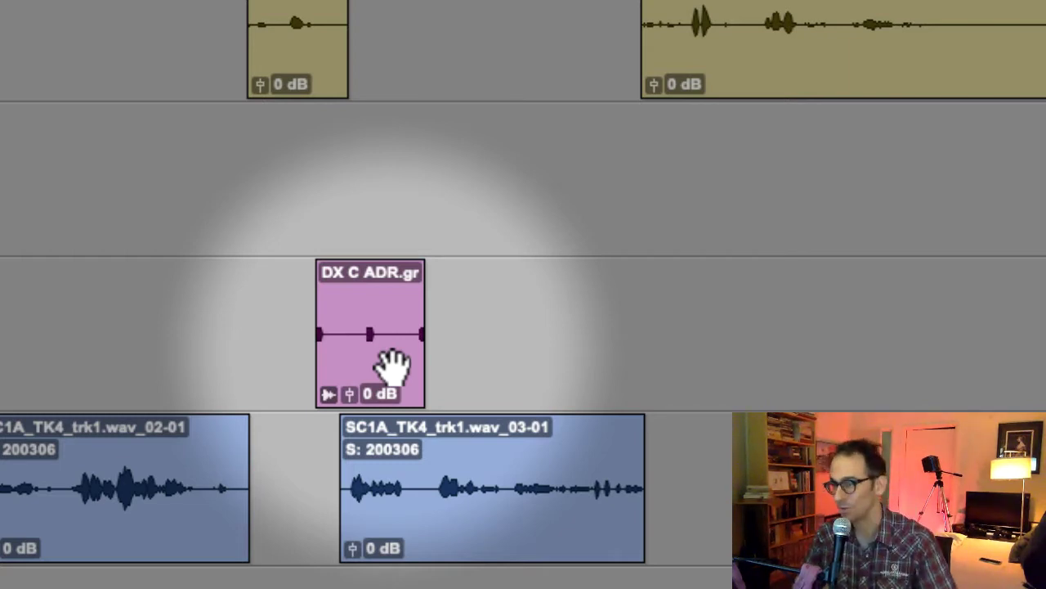
pyautogui.click(393, 366)
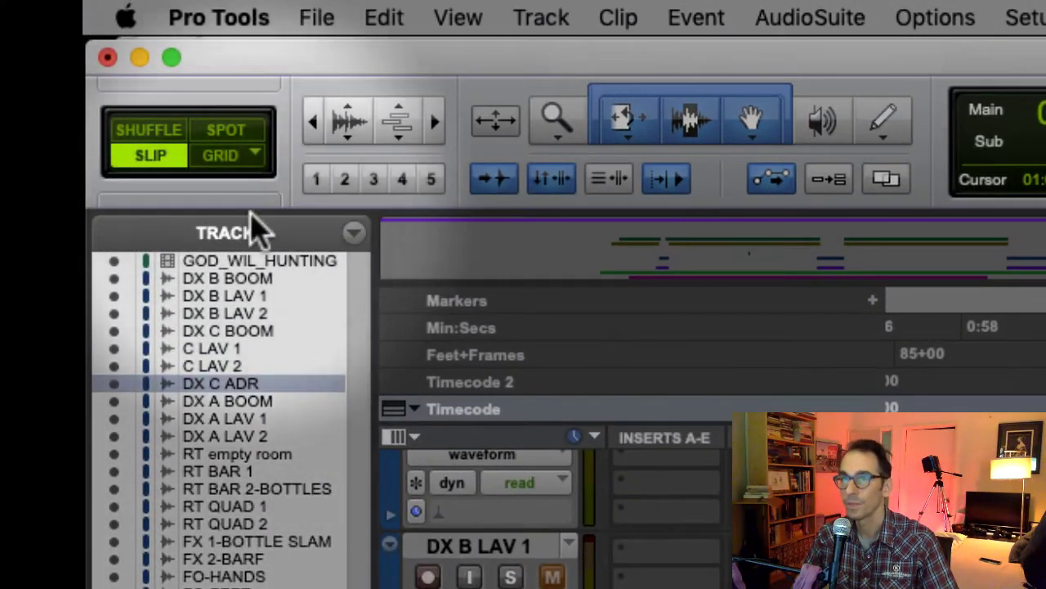
pyautogui.click(209, 135)
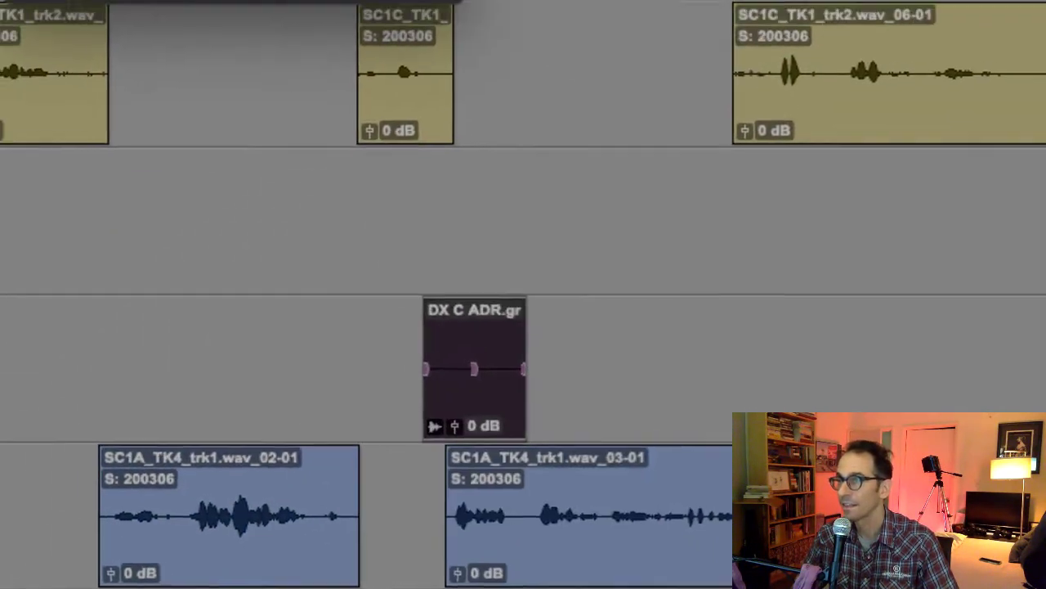
pyautogui.click(479, 381)
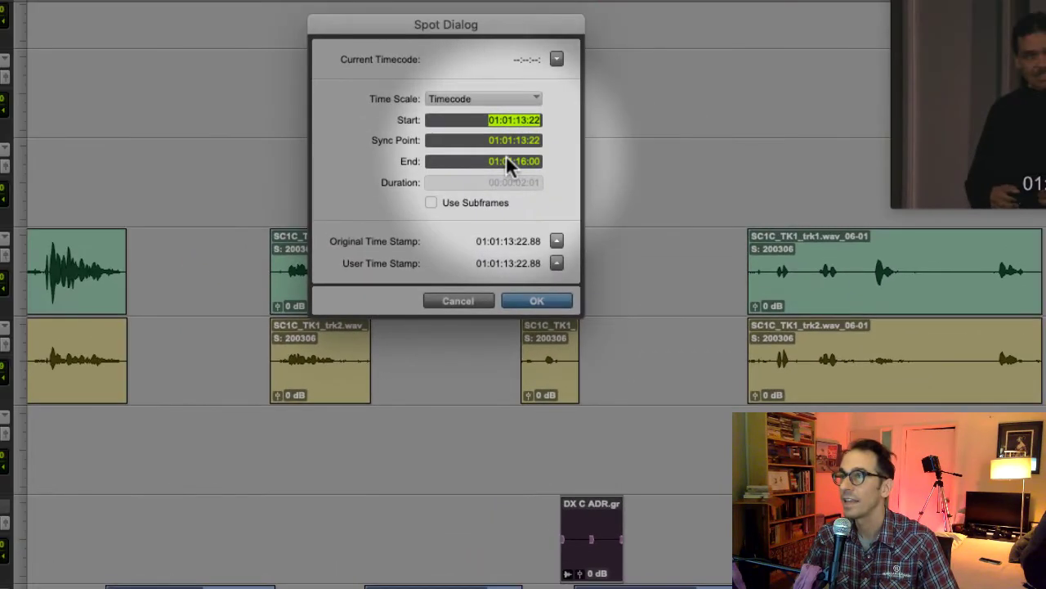
pyautogui.click(494, 161)
pyautogui.click(514, 161)
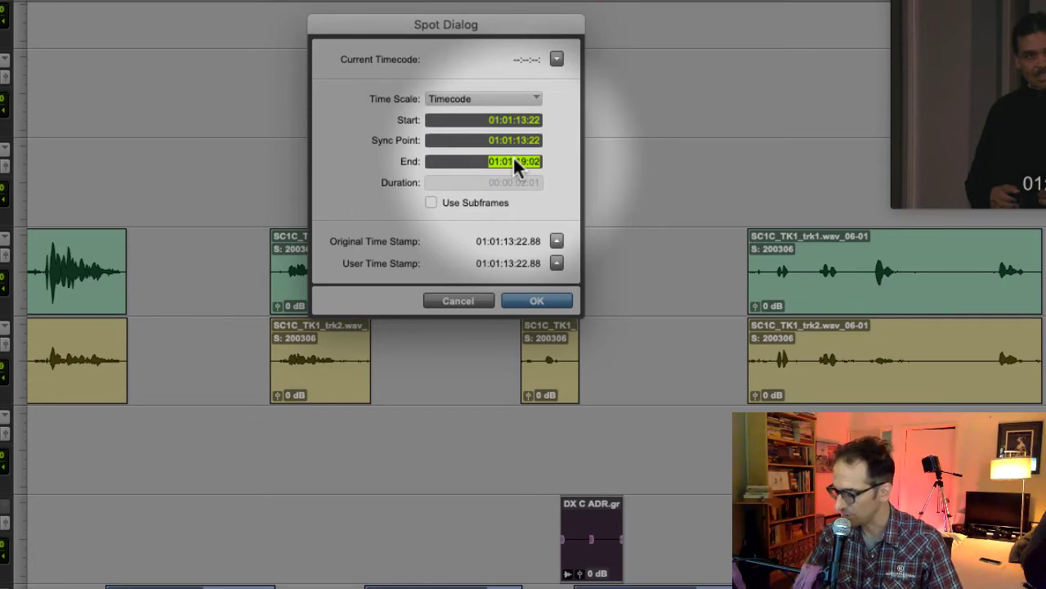
pyautogui.press('Return')
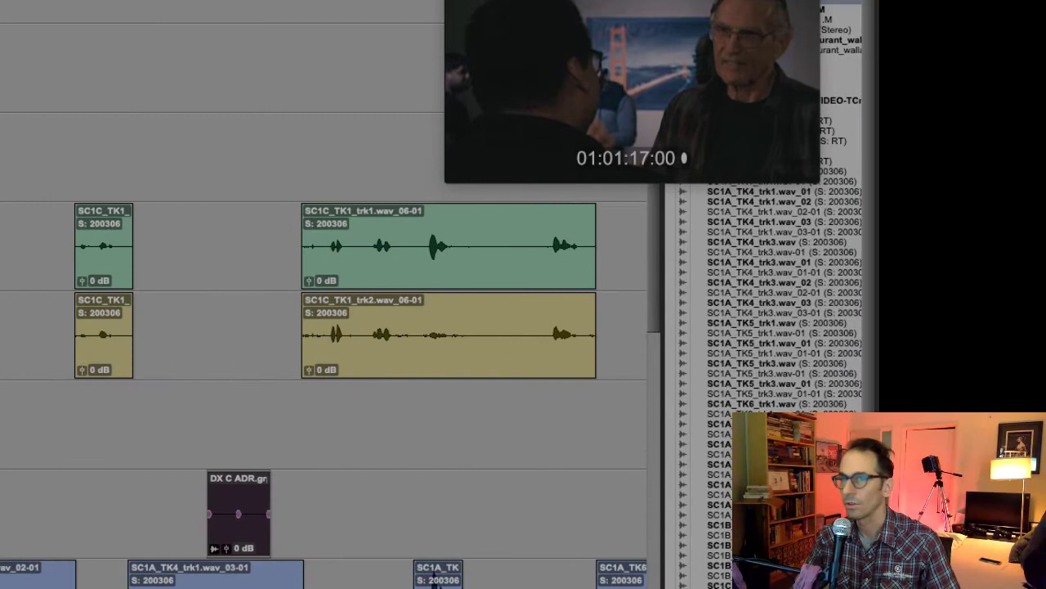
pyautogui.click(409, 278)
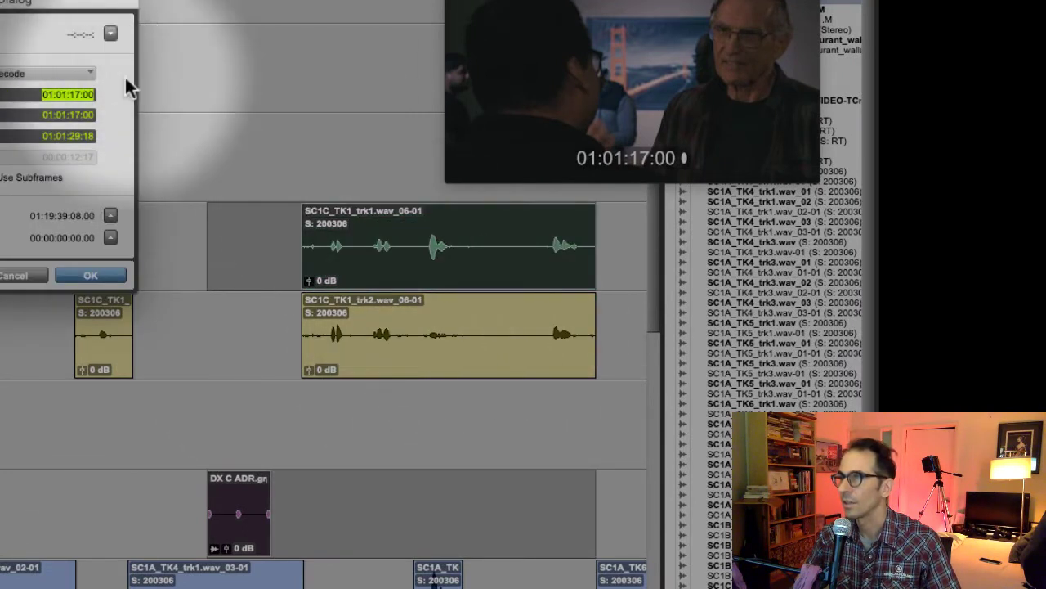
pyautogui.press('Return')
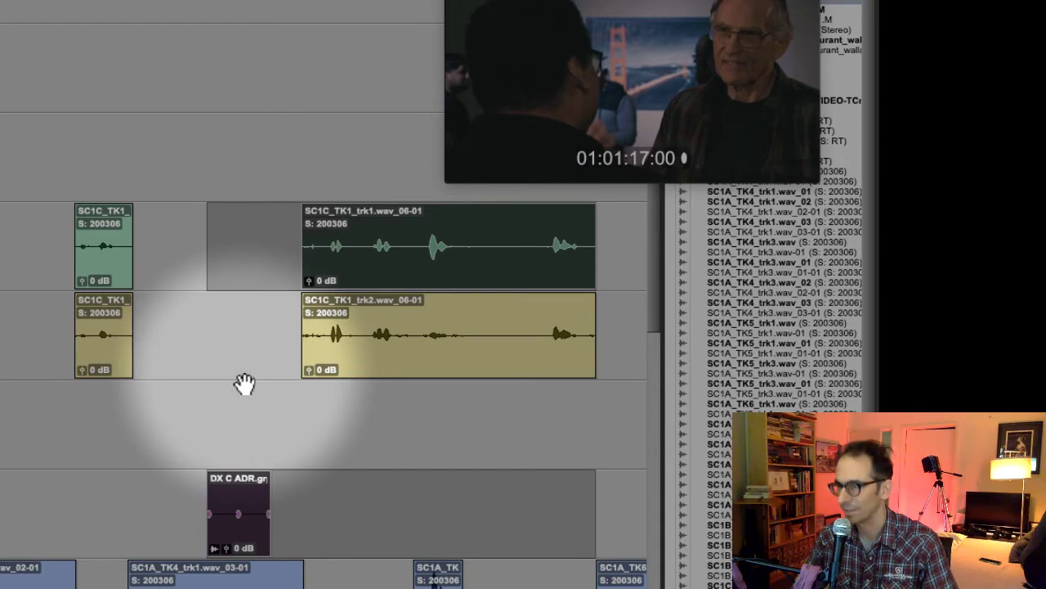
pyautogui.press('space')
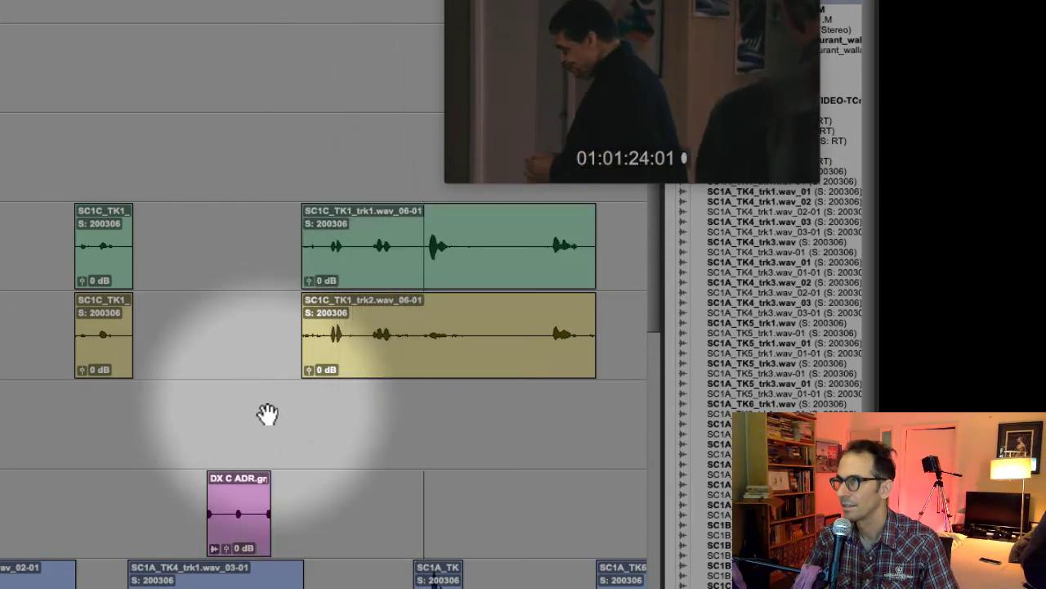
pyautogui.click(269, 413)
pyautogui.click(259, 542)
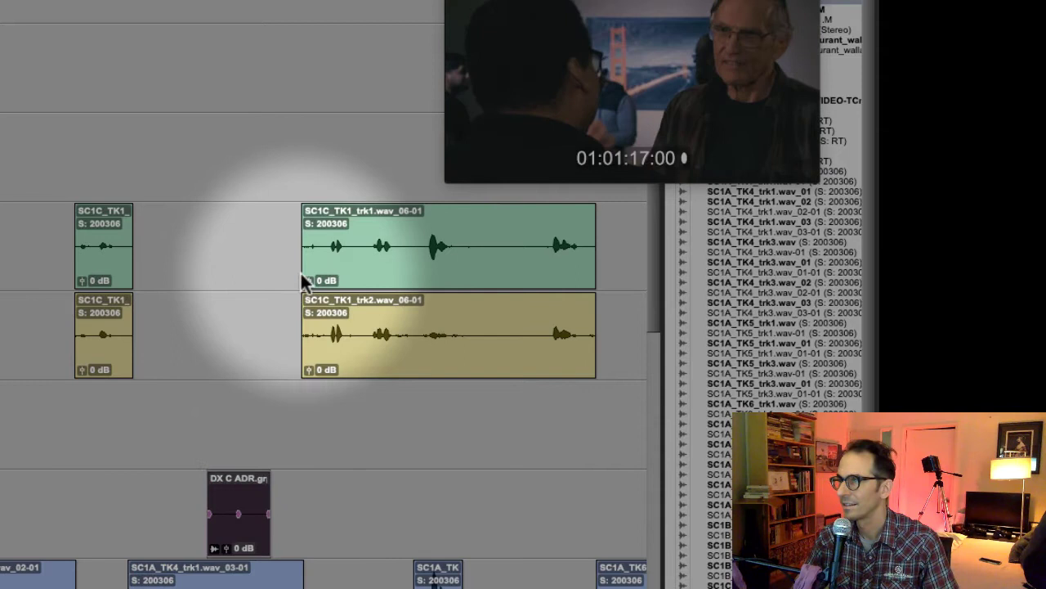
pyautogui.click(324, 273)
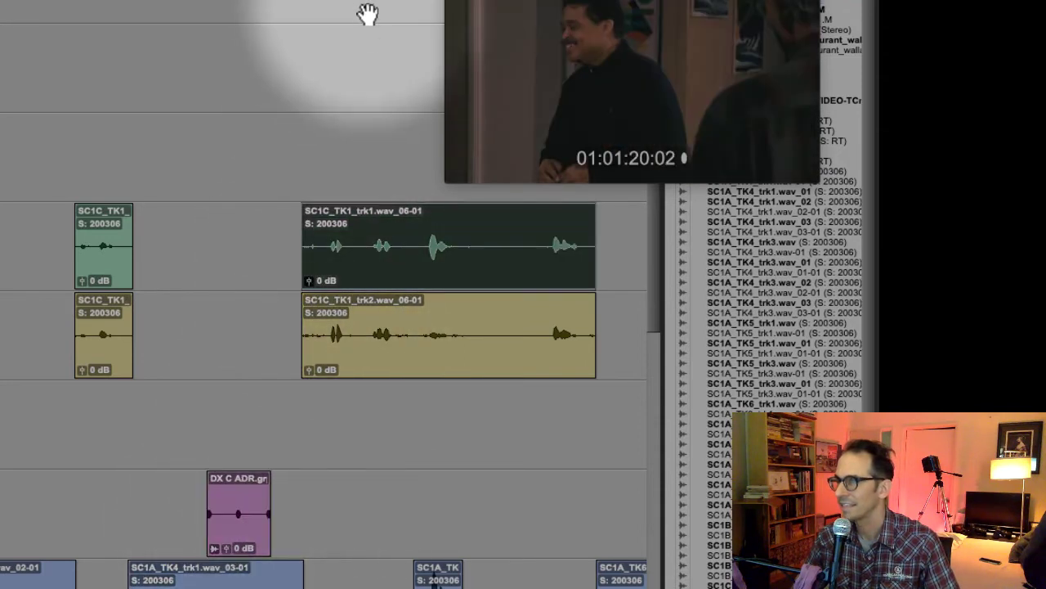
pyautogui.click(315, 33)
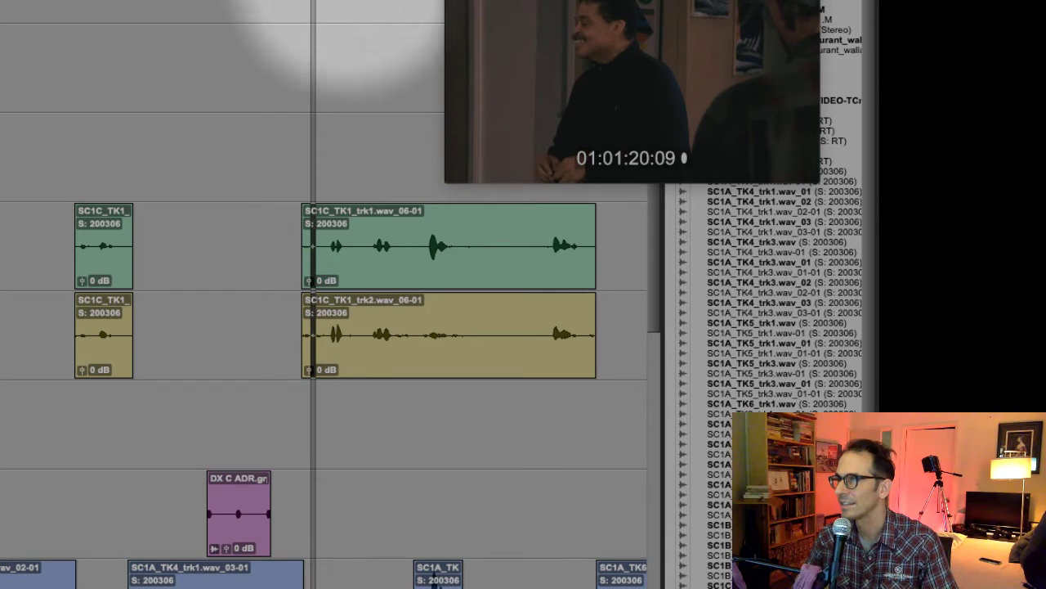
pyautogui.press('space')
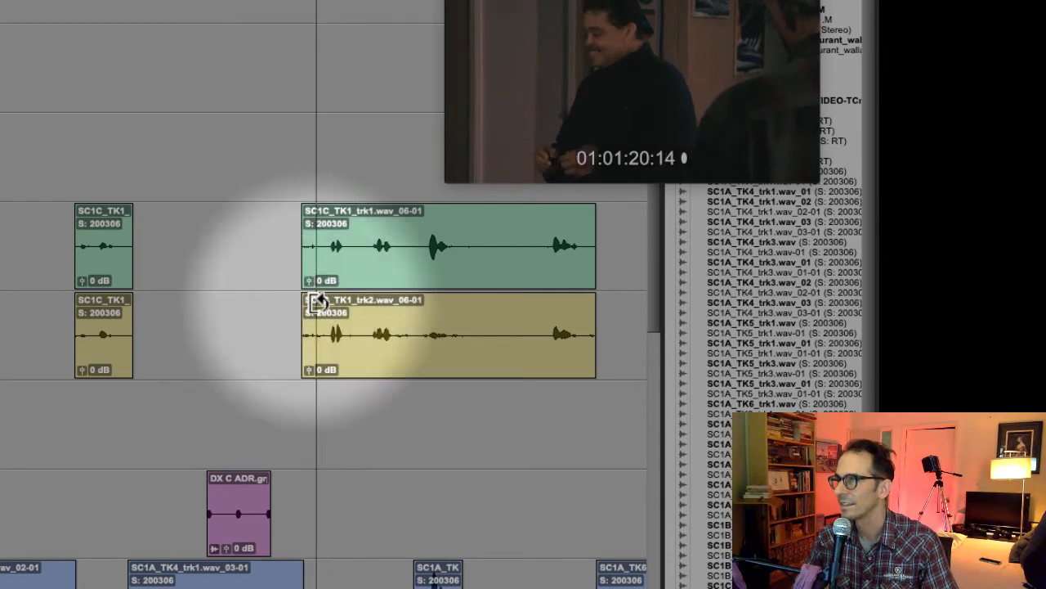
pyautogui.press('space')
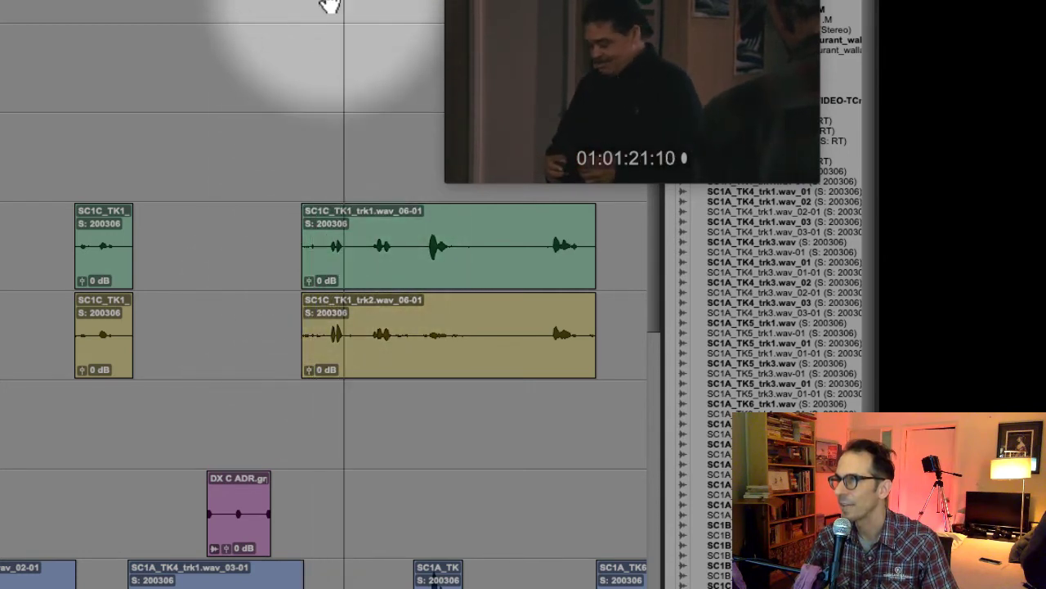
pyautogui.click(331, 242)
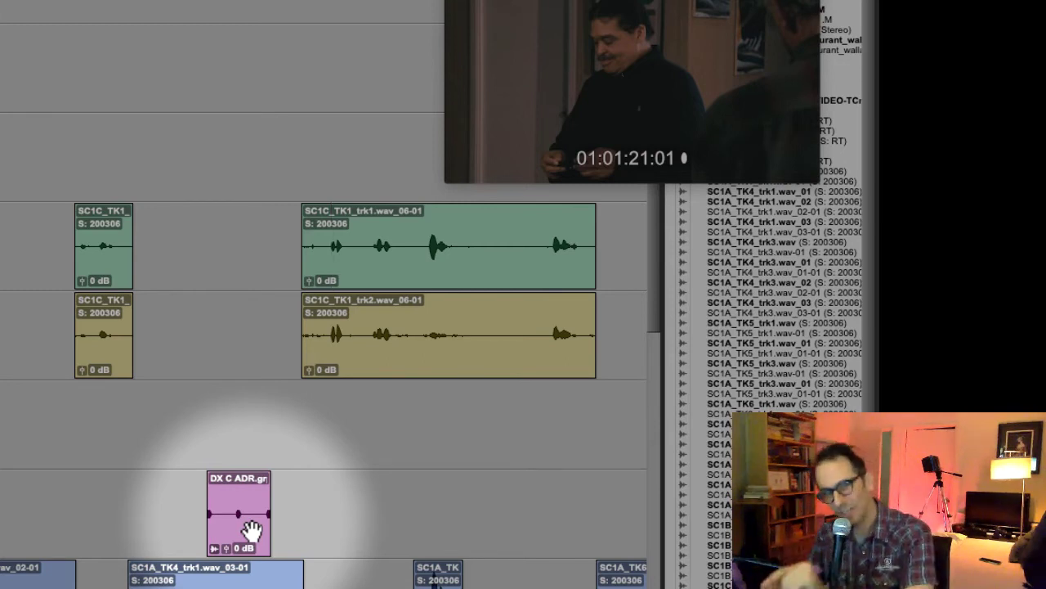
# Spot the DX C ADR beep clip so it ends at 01:01:20:01
pyautogui.click(251, 530)
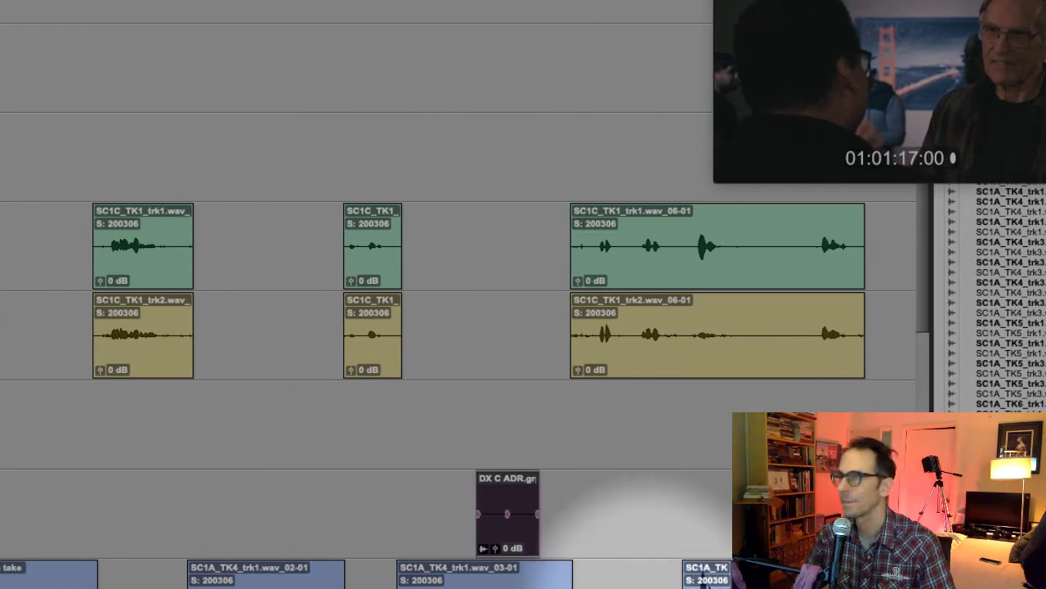
pyautogui.click(492, 538)
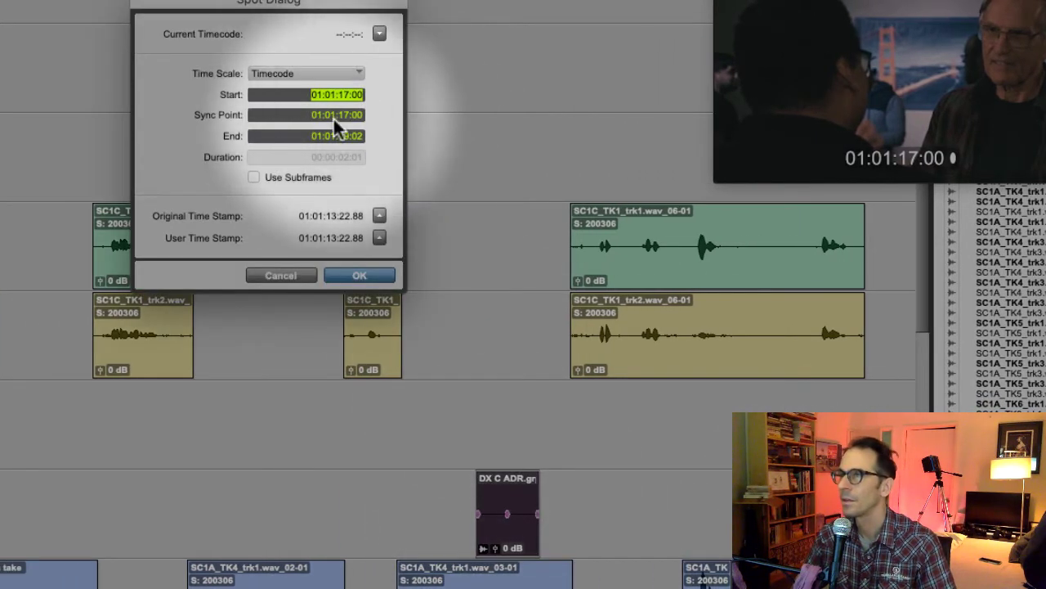
pyautogui.click(329, 135)
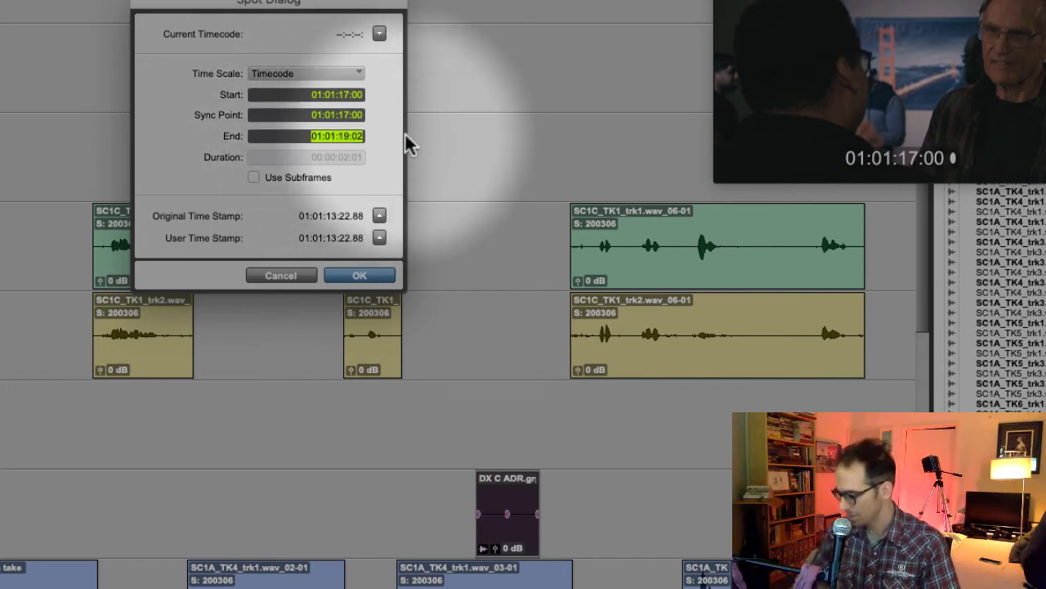
pyautogui.write('01:01')
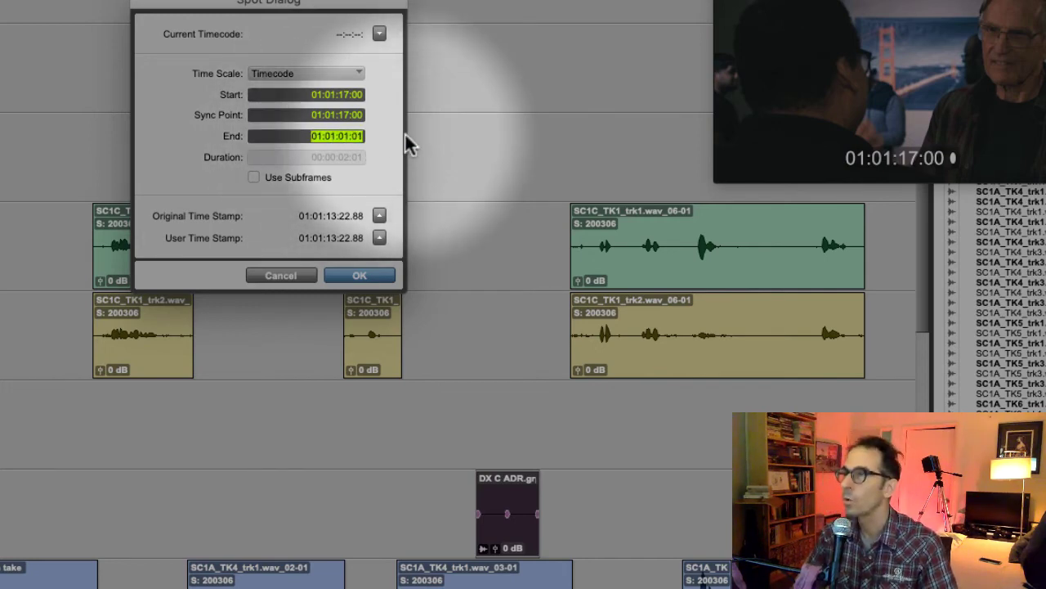
pyautogui.write(':20:01')
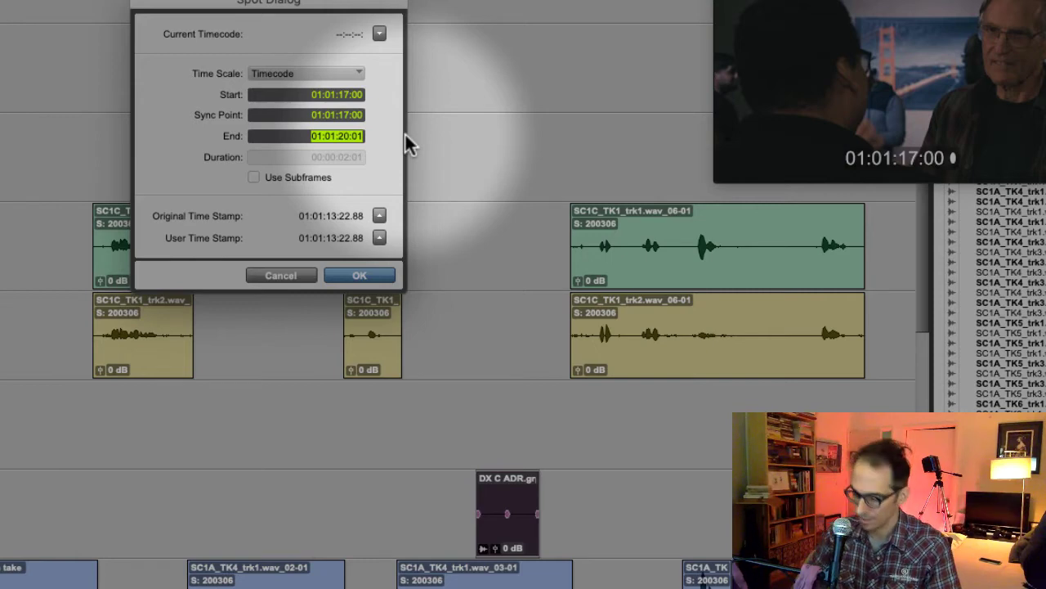
pyautogui.press('Return')
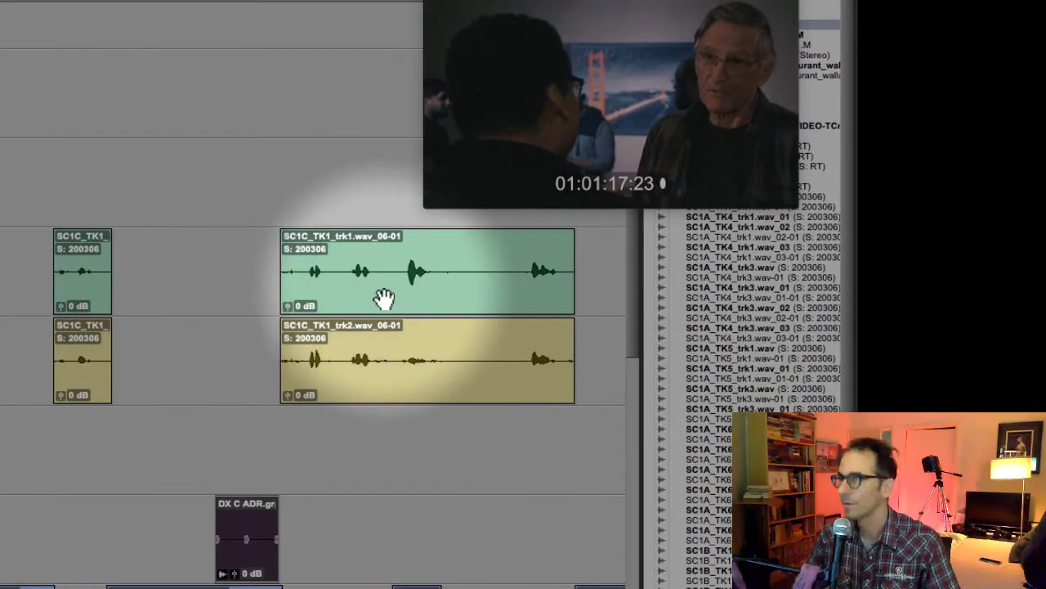
# Check the production clip's spot times unchanged and play back to verify the beep timing
pyautogui.click(383, 296)
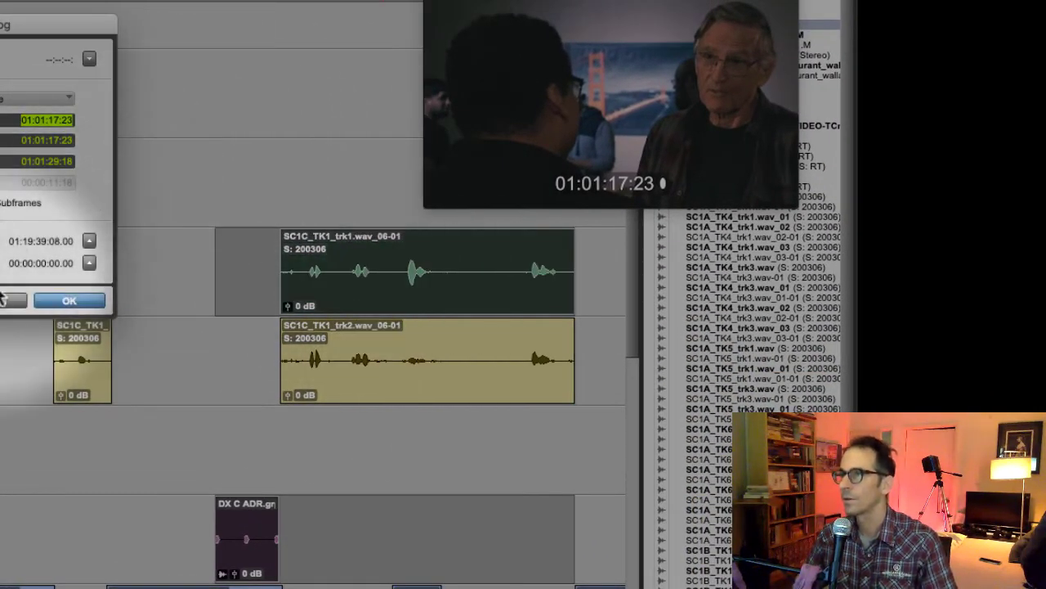
pyautogui.press('Return')
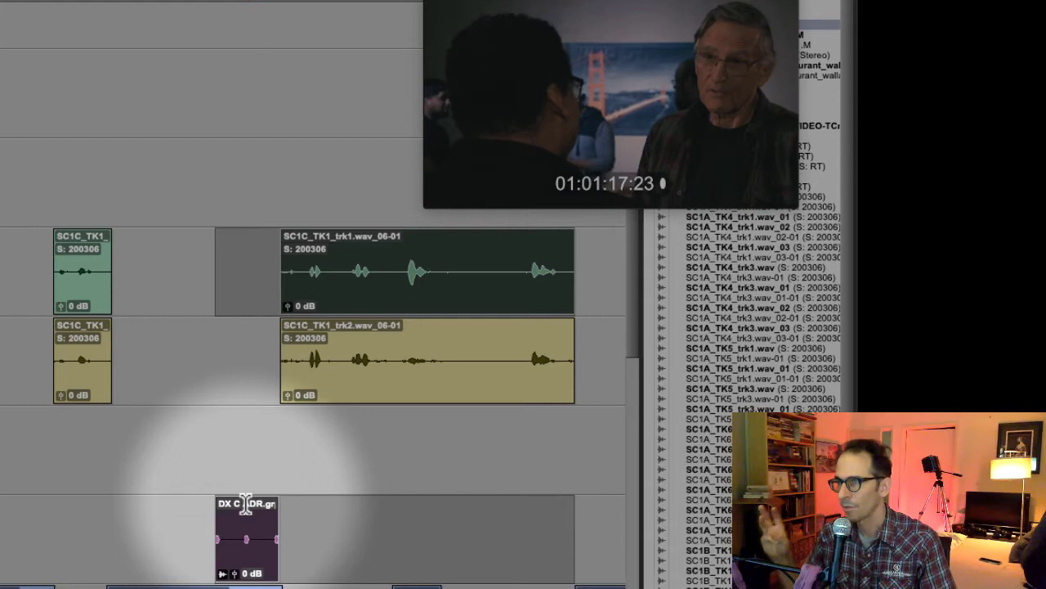
pyautogui.press('space')
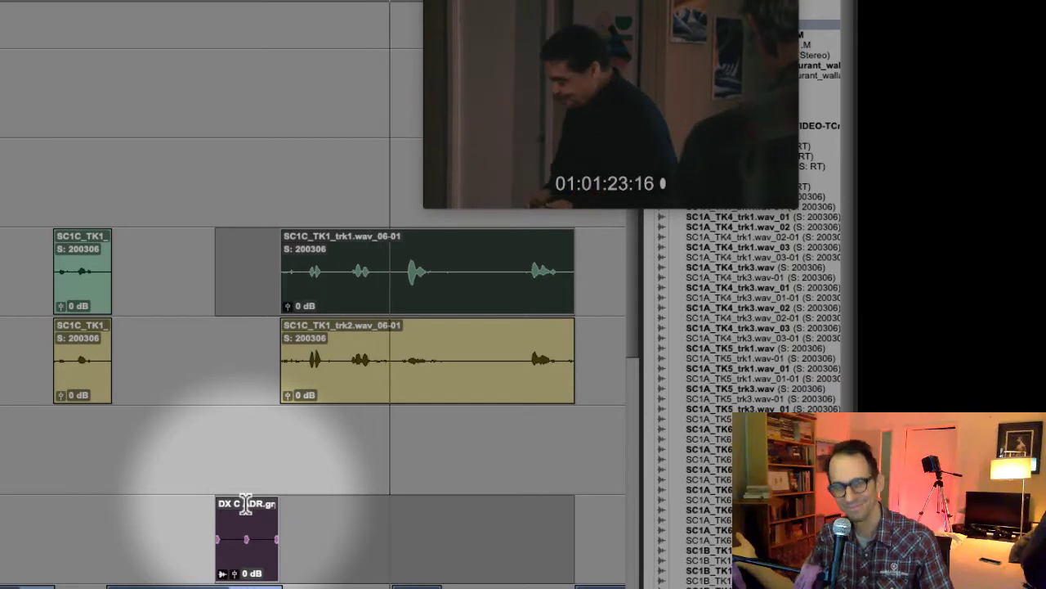
pyautogui.press('space')
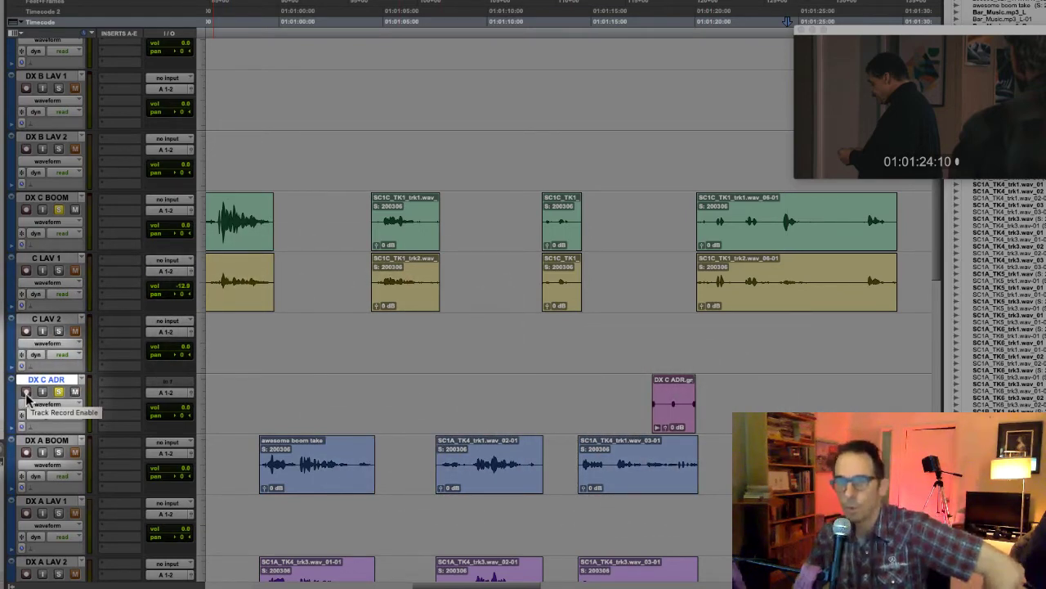
# Set DX C ADR's input to SCAR INPUT.L after the missing-input alert, then record-arm it
pyautogui.click(27, 393)
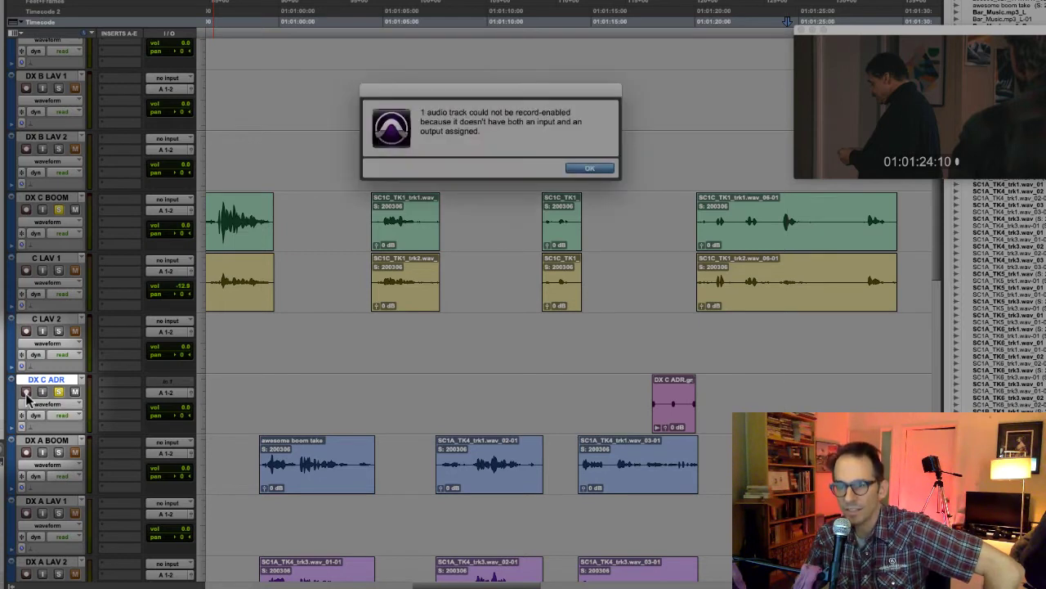
pyautogui.click(594, 165)
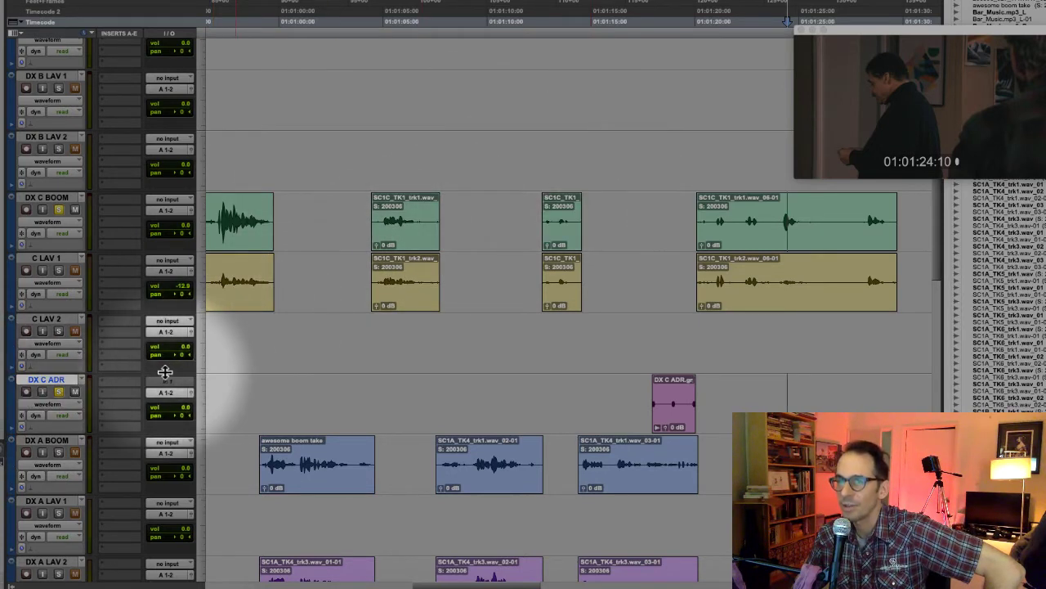
pyautogui.click(166, 381)
pyautogui.moveTo(204, 382)
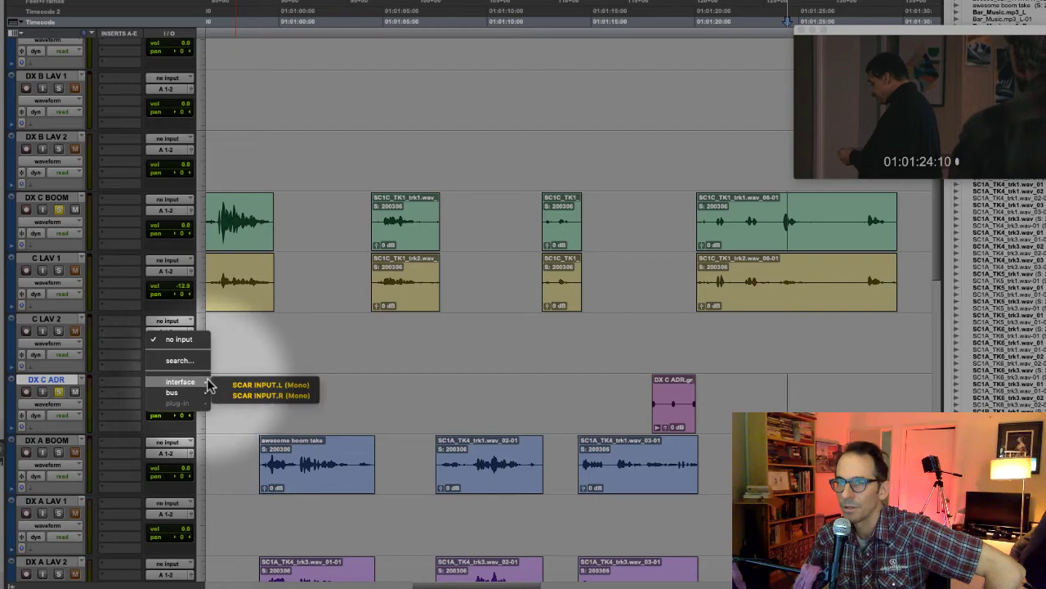
pyautogui.click(240, 385)
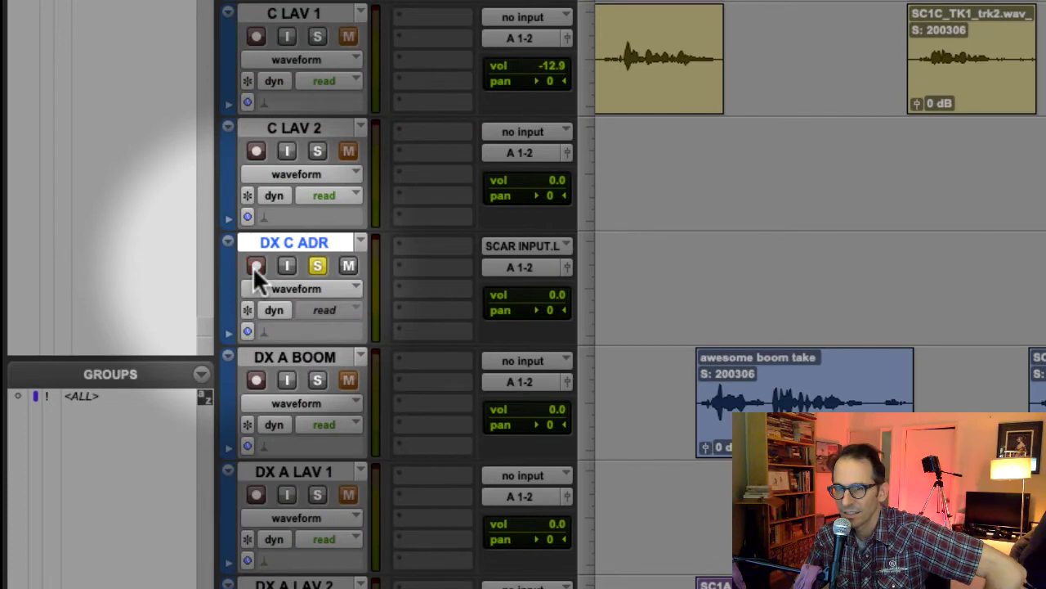
pyautogui.click(25, 393)
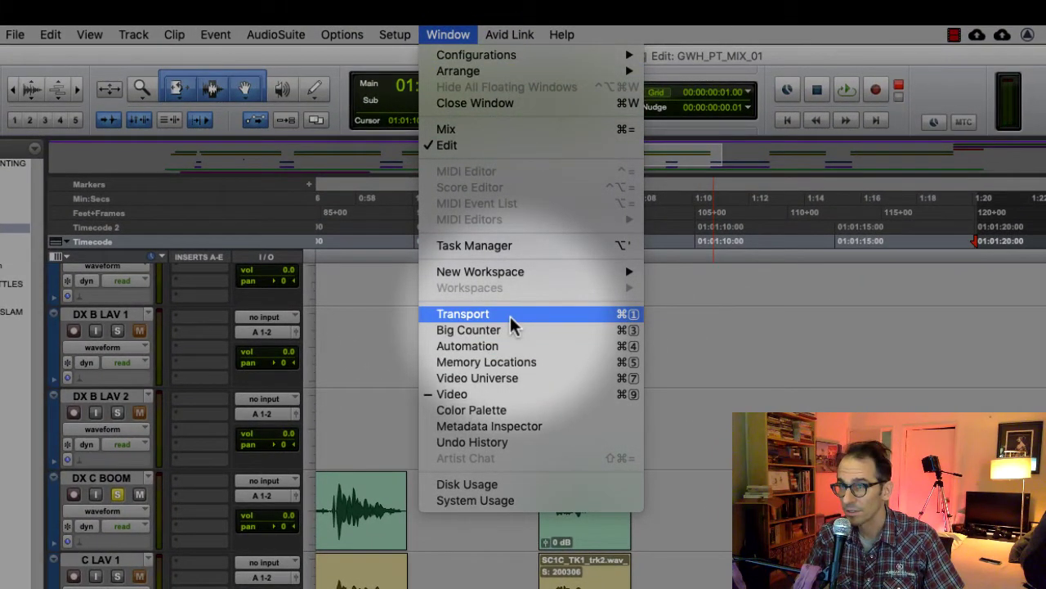
# Show the Transport window positioned over the timeline and start playback
pyautogui.click(510, 316)
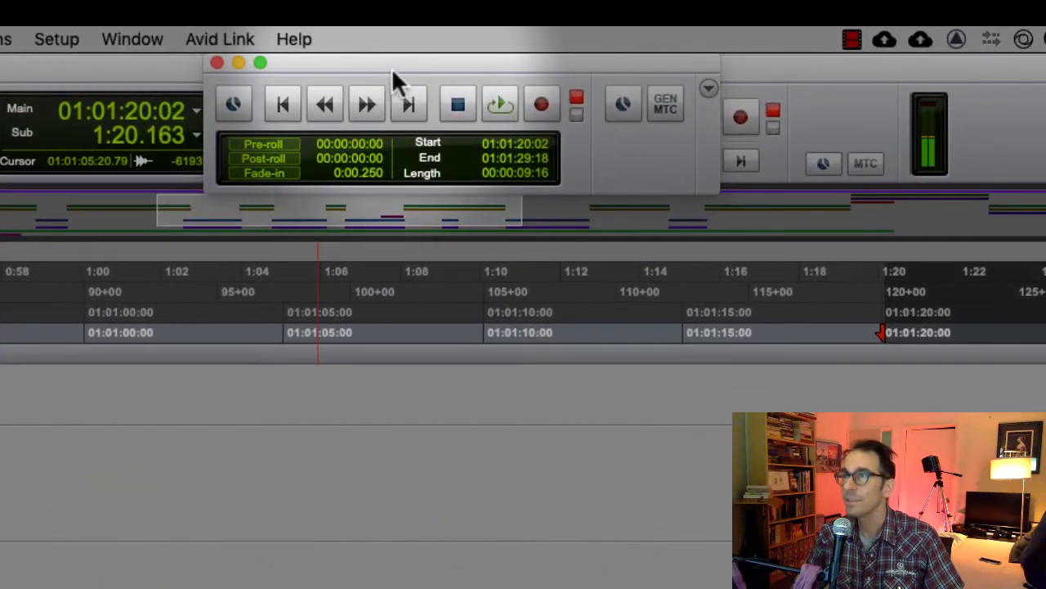
pyautogui.moveTo(393, 67); pyautogui.dragTo(599, 205)
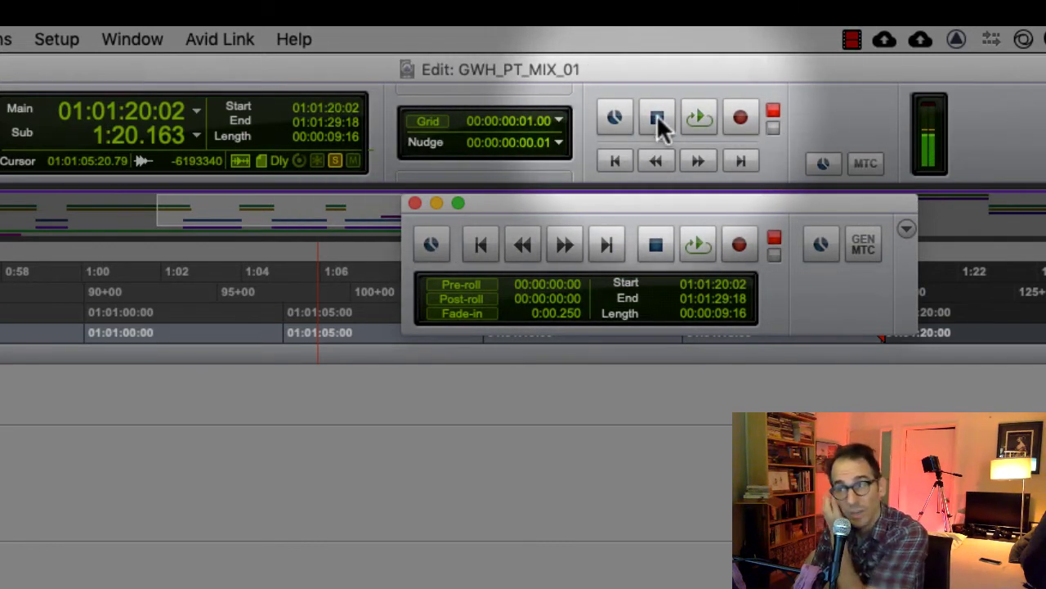
pyautogui.press('space')
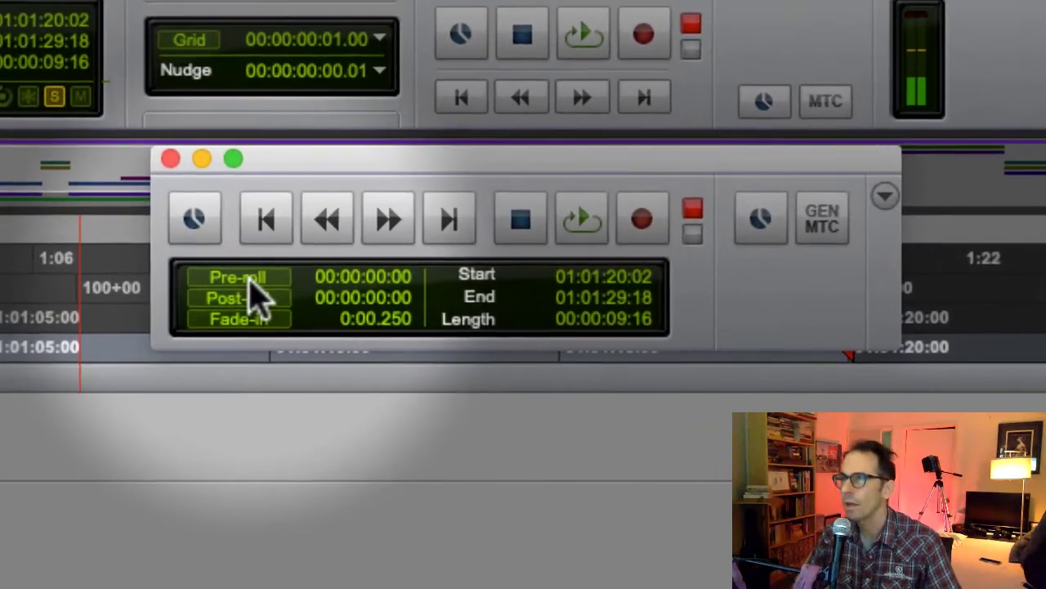
# Enable pre-roll, reposition the playhead, and select the pre-roll length field
pyautogui.click(245, 278)
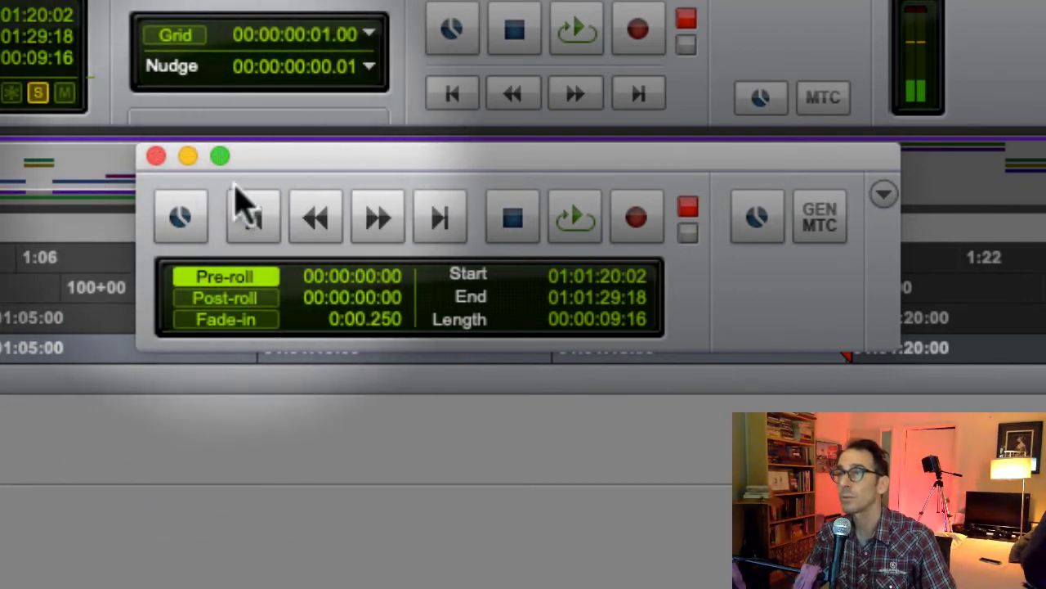
pyautogui.click(447, 376)
pyautogui.hotkey('alt', 'Return')
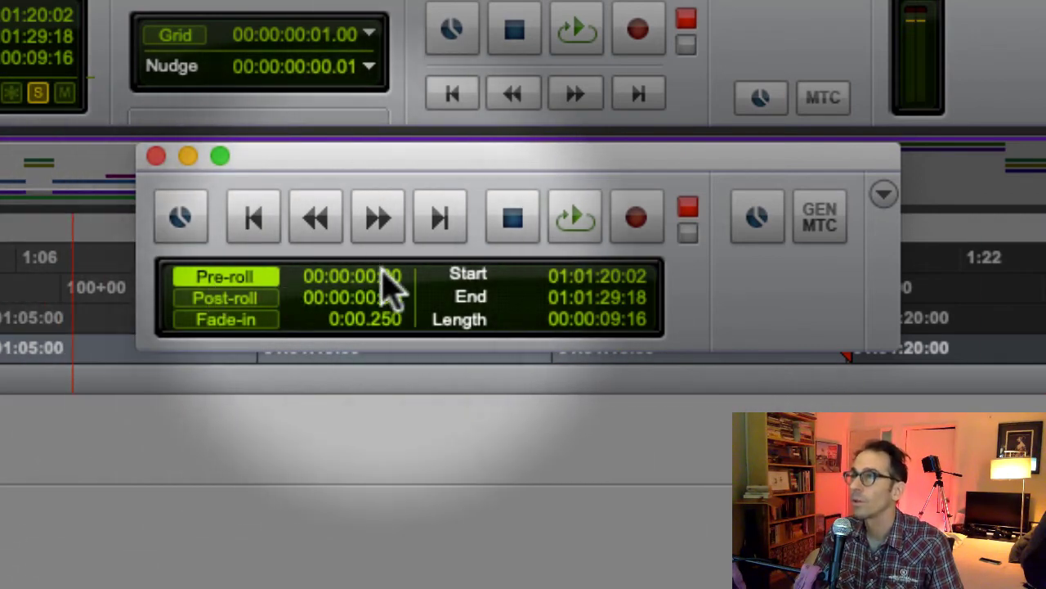
pyautogui.click(374, 276)
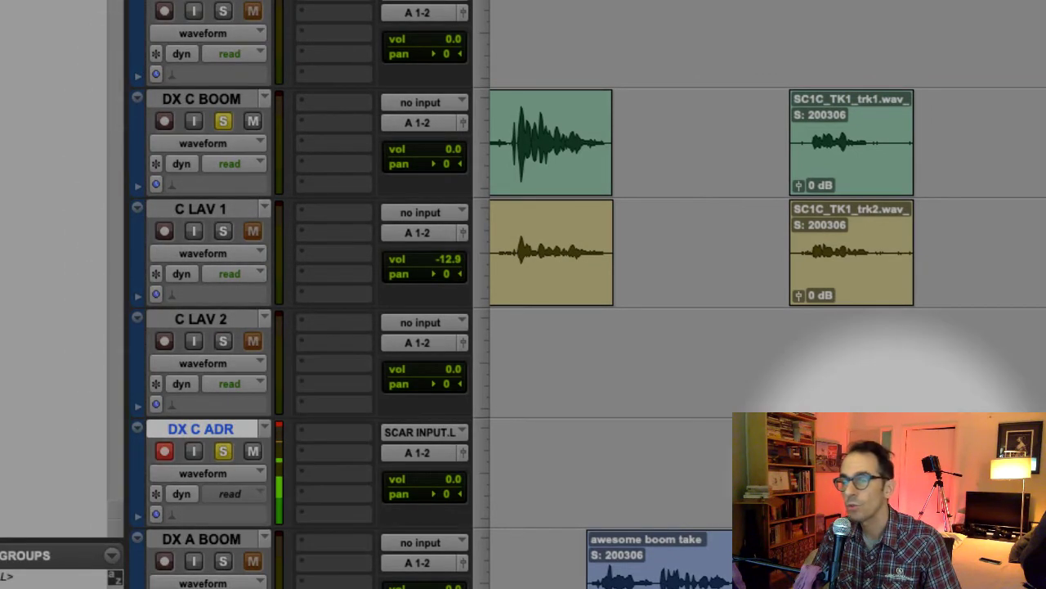
# Unsolo DX C ADR, move and enlarge the video picture, and bring the transport forward
pyautogui.click(224, 452)
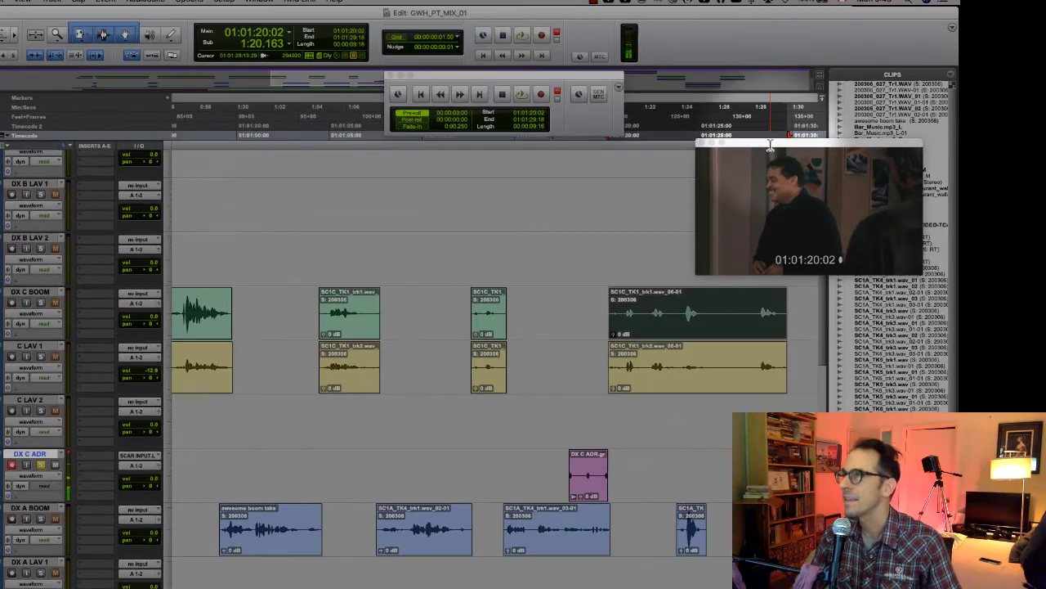
pyautogui.moveTo(809, 155); pyautogui.dragTo(728, 69)
pyautogui.moveTo(843, 194); pyautogui.dragTo(959, 305)
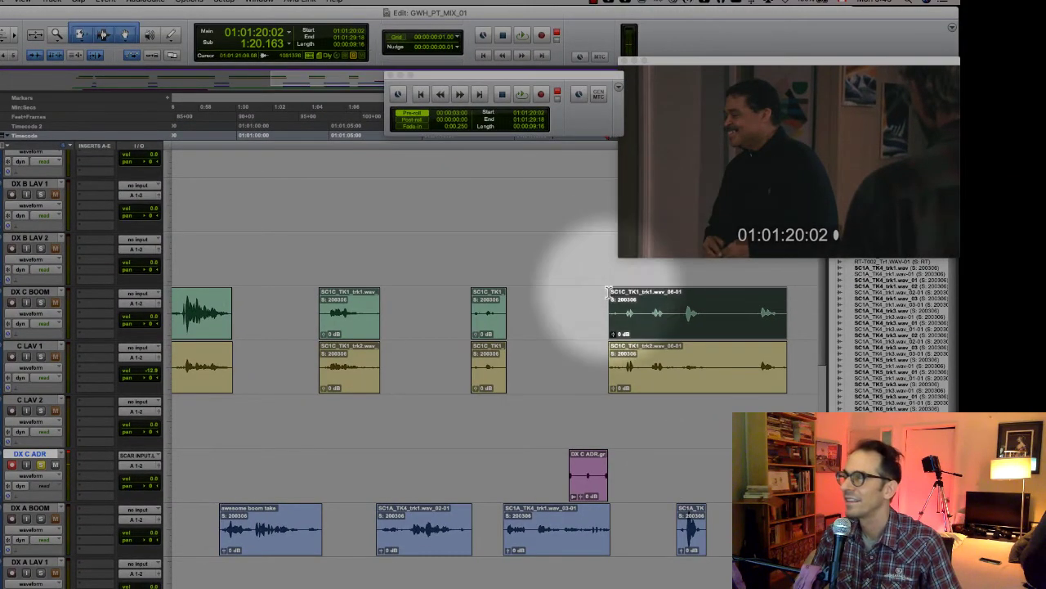
pyautogui.click(540, 95)
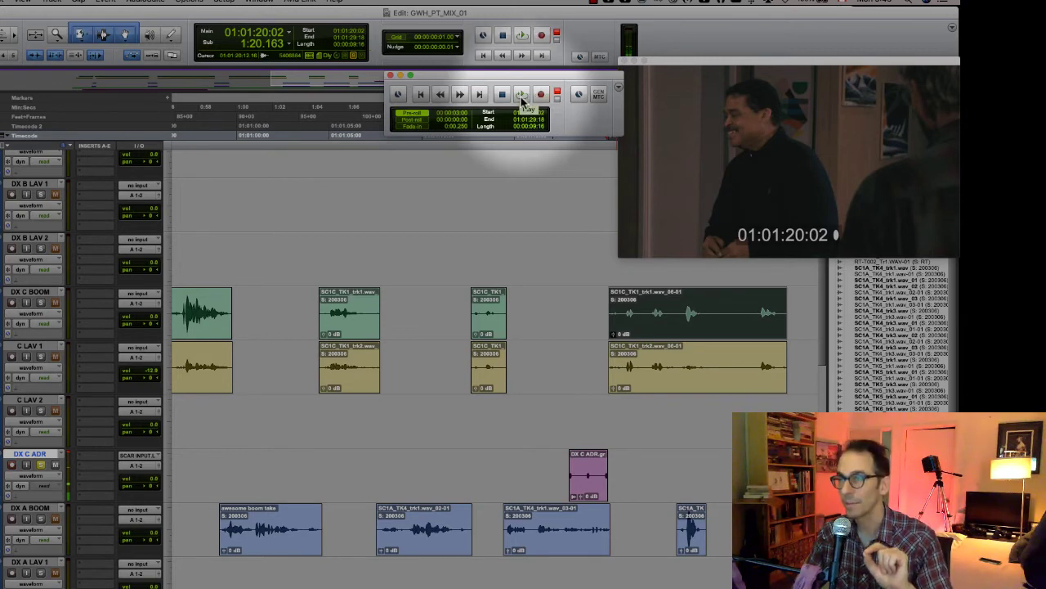
# Record the second ADR take with pre-roll, stop, and select the new DX C ADR_02 clip
pyautogui.click(522, 95)
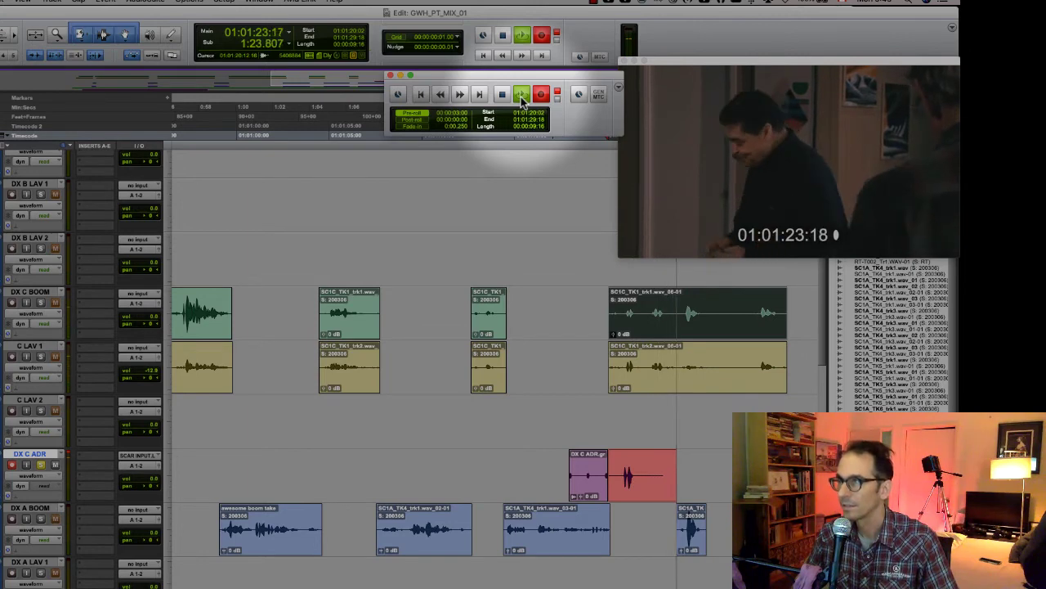
pyautogui.click(502, 94)
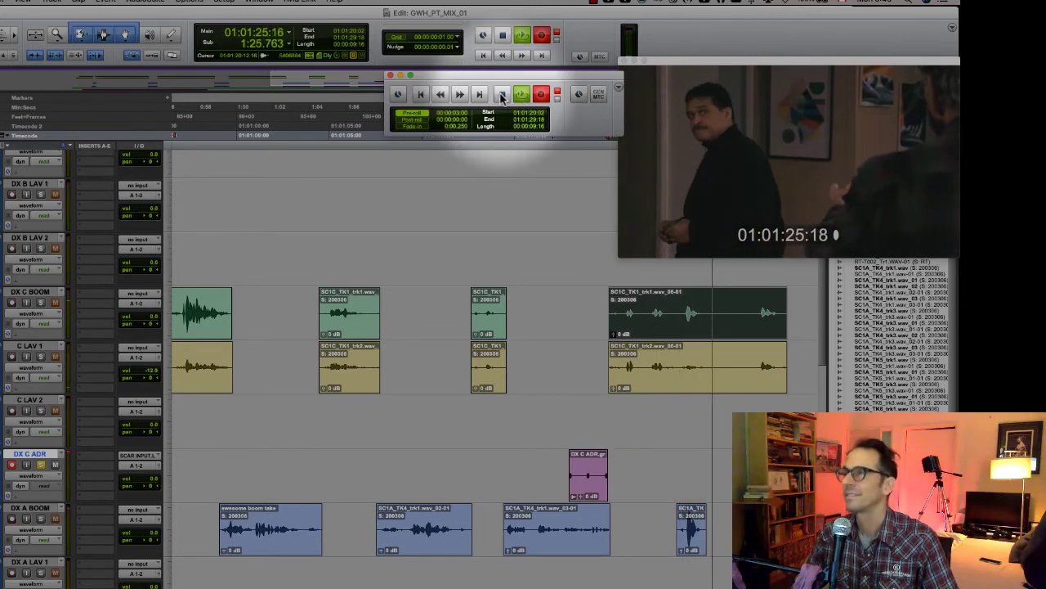
pyautogui.click(637, 493)
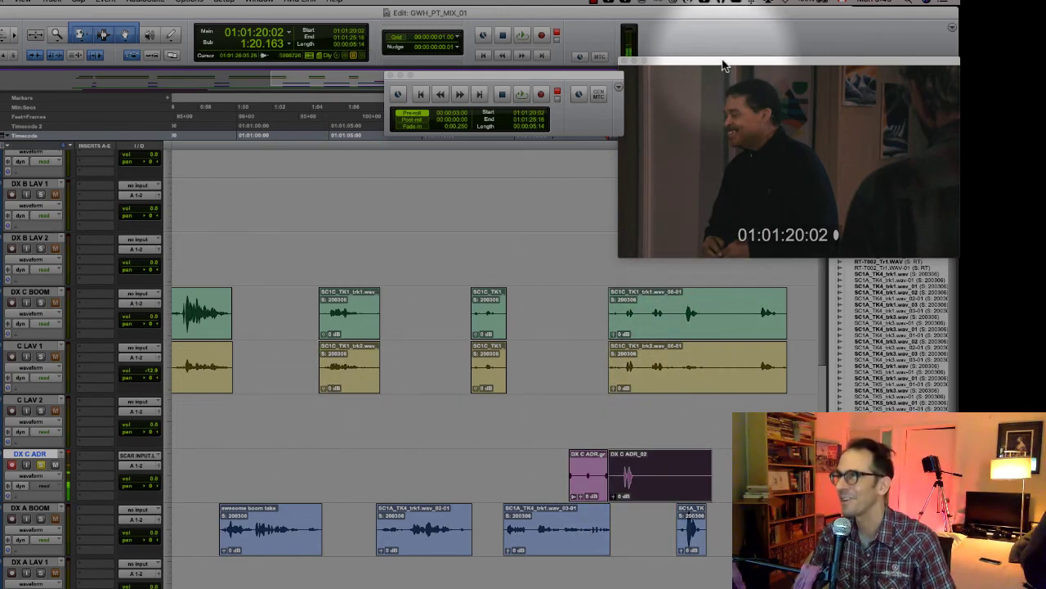
# Nudge the picture window left and take DX C ADR out of record-ready
pyautogui.moveTo(720, 65); pyautogui.dragTo(709, 58)
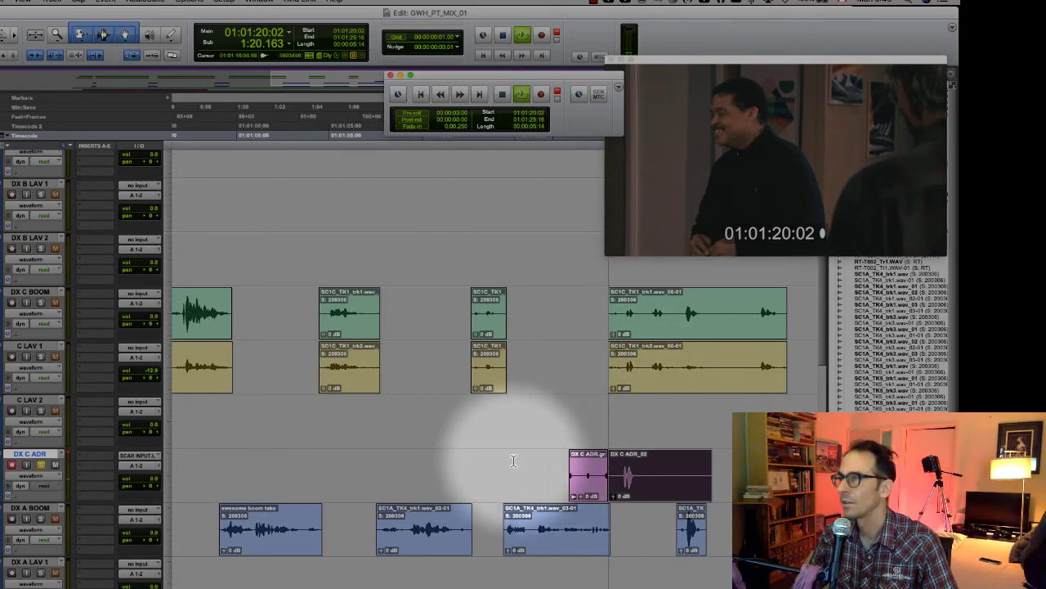
pyautogui.click(611, 473)
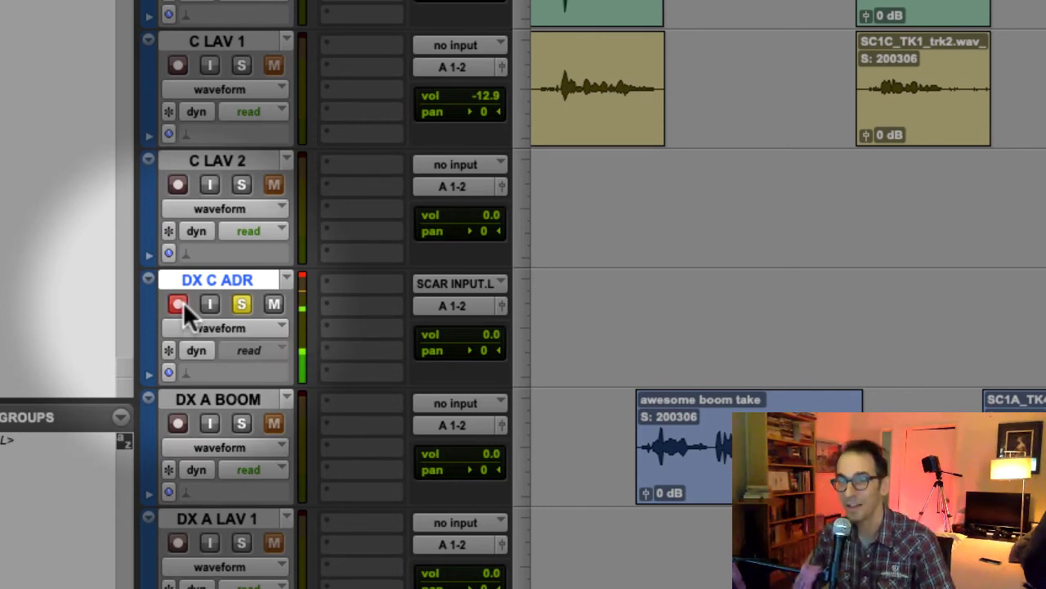
pyautogui.click(183, 302)
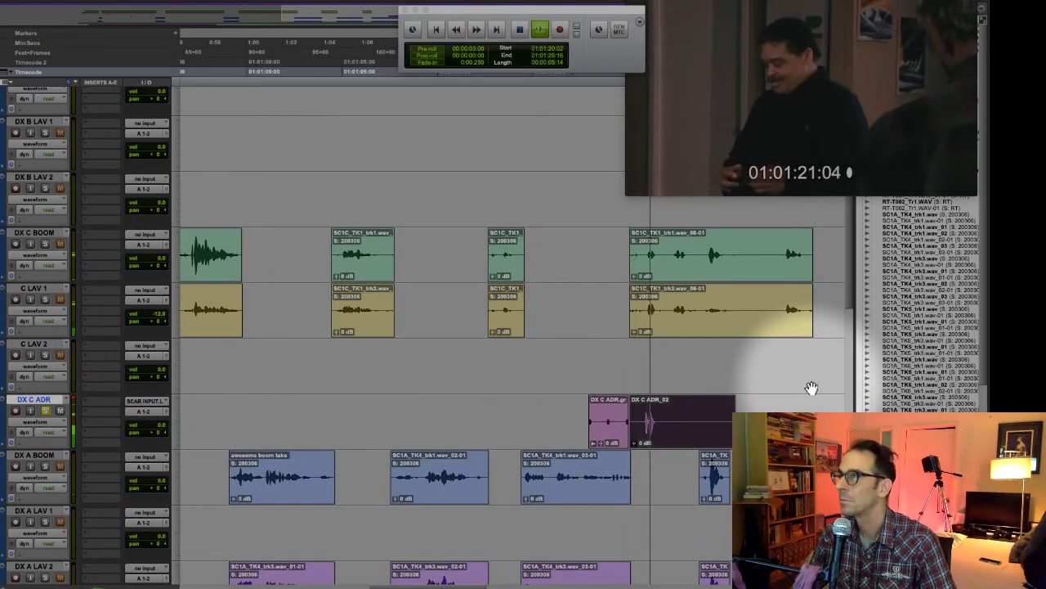
pyautogui.press('space')
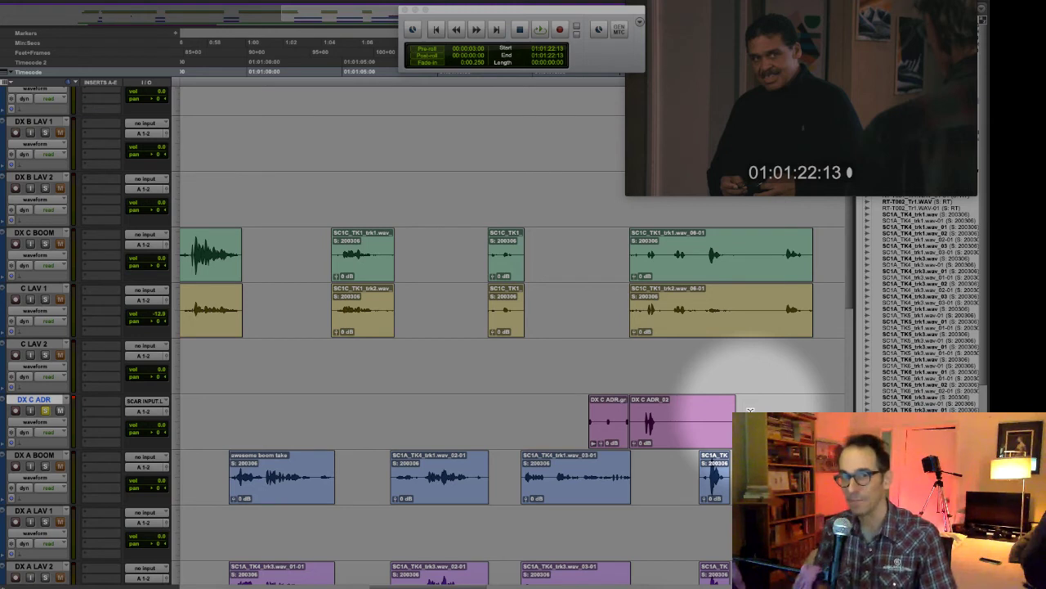
pyautogui.press('space')
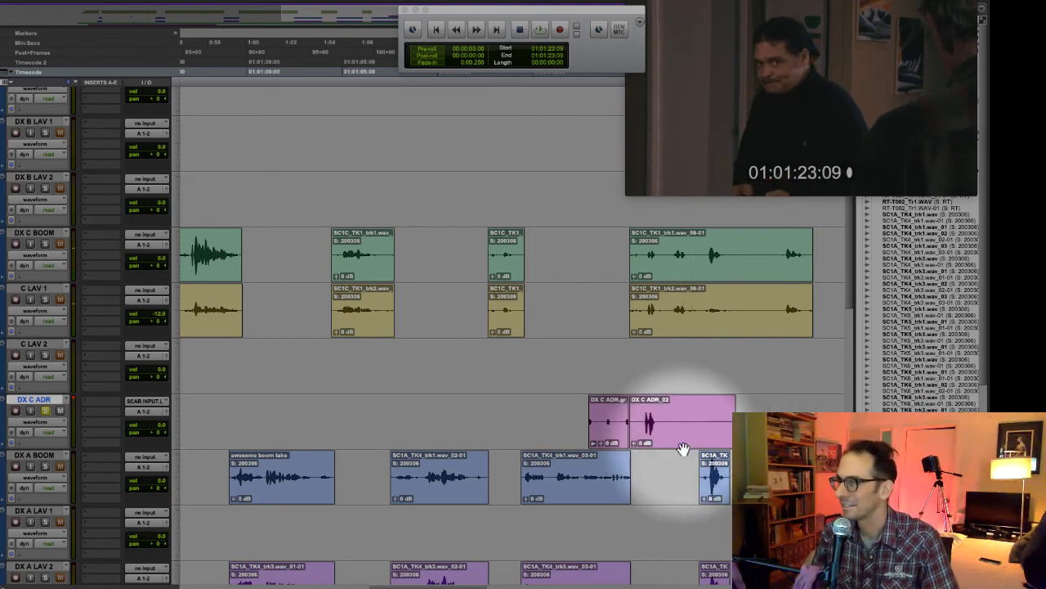
# Select DX C ADR_02 and play it back against the picture
pyautogui.click(683, 446)
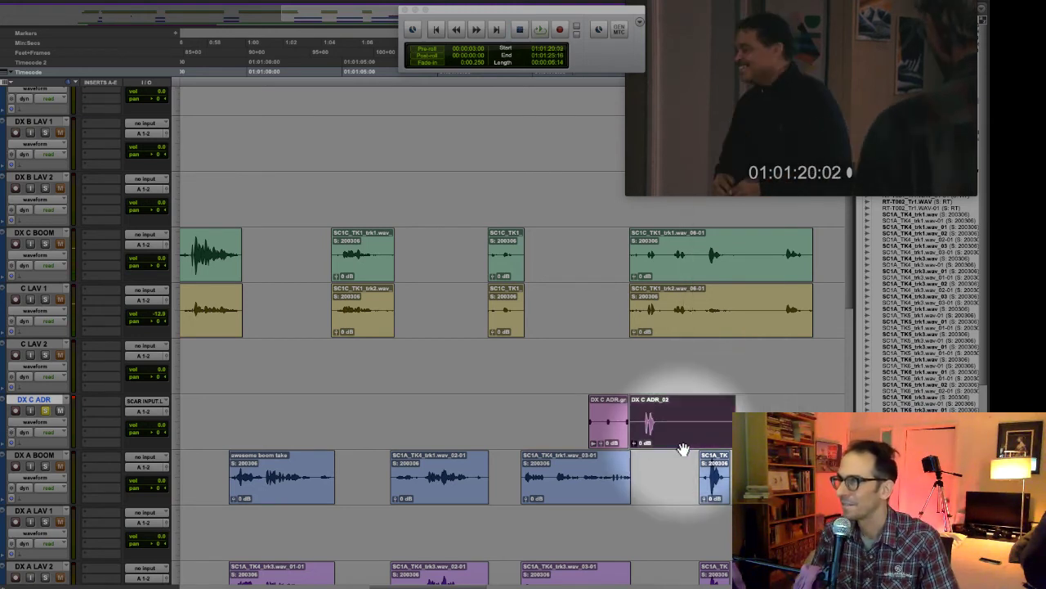
pyautogui.press('space')
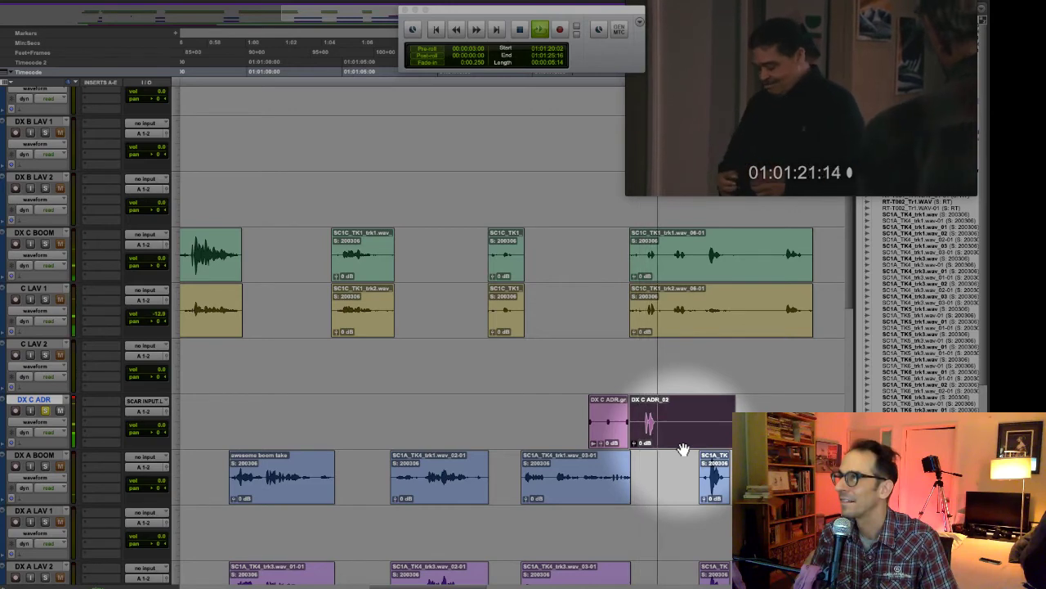
pyautogui.press('space')
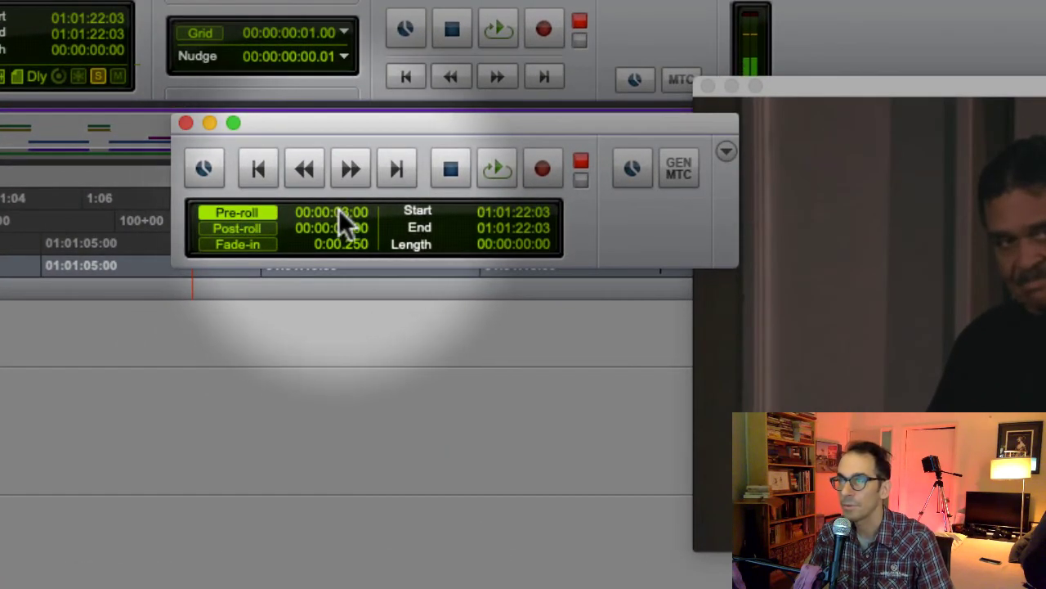
# Select the production dialogue clip range and start recording a new ADR pass with pre-roll
pyautogui.click(572, 511)
pyautogui.press('space')
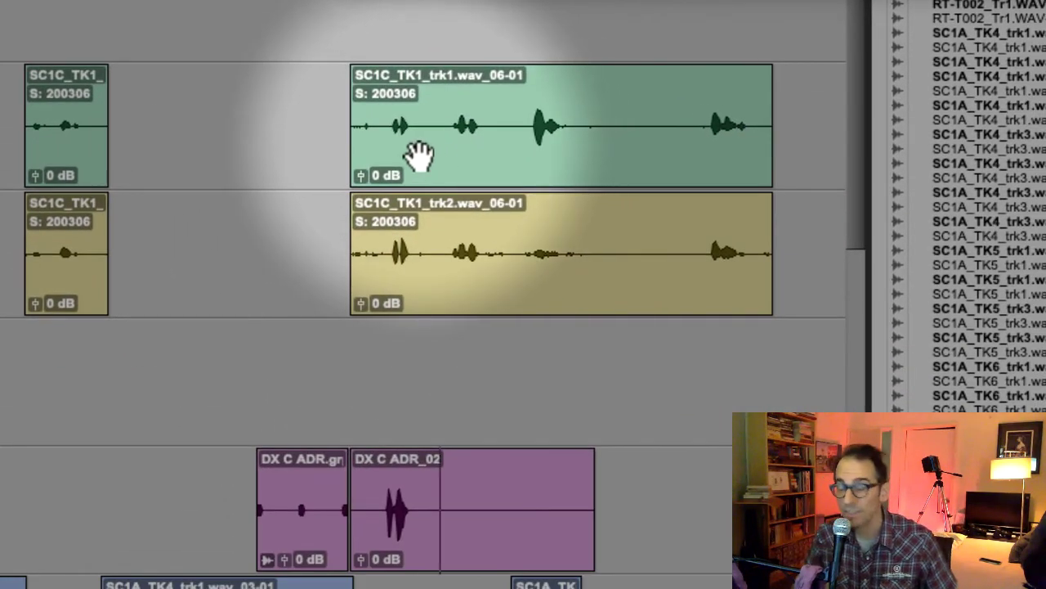
pyautogui.click(414, 157)
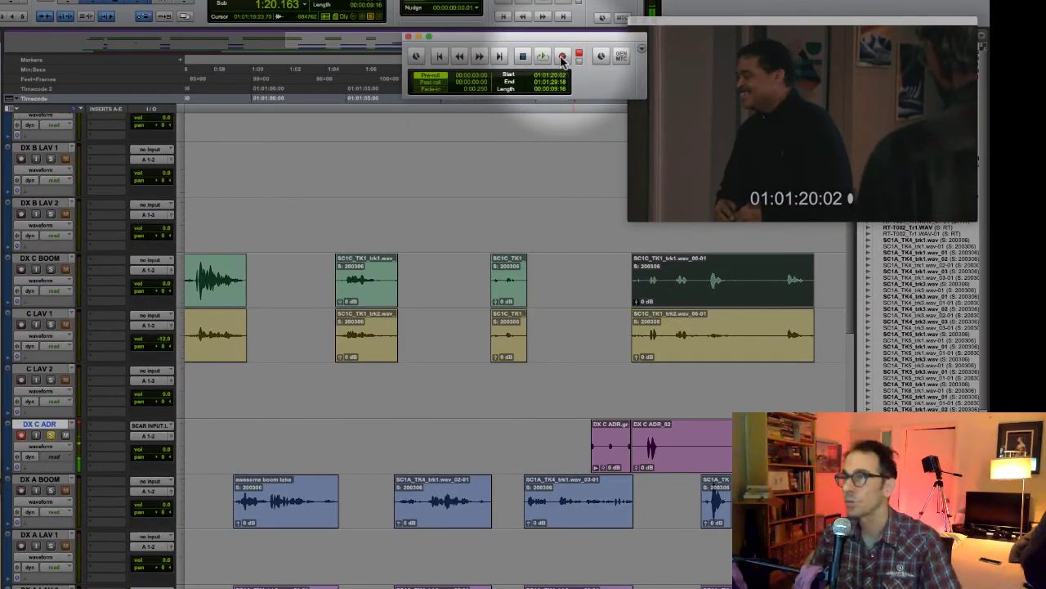
pyautogui.click(561, 56)
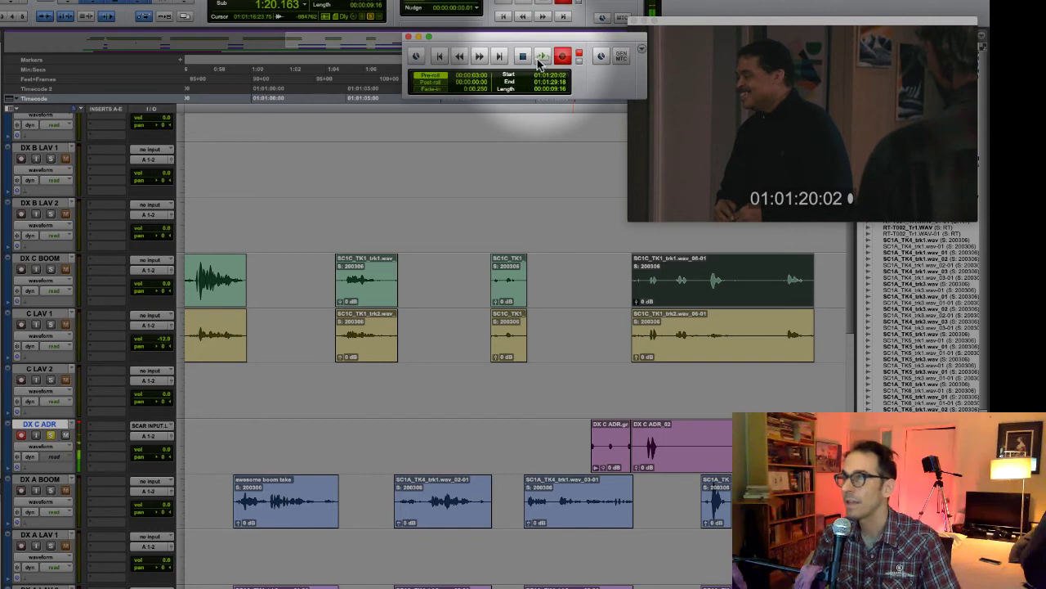
pyautogui.click(542, 55)
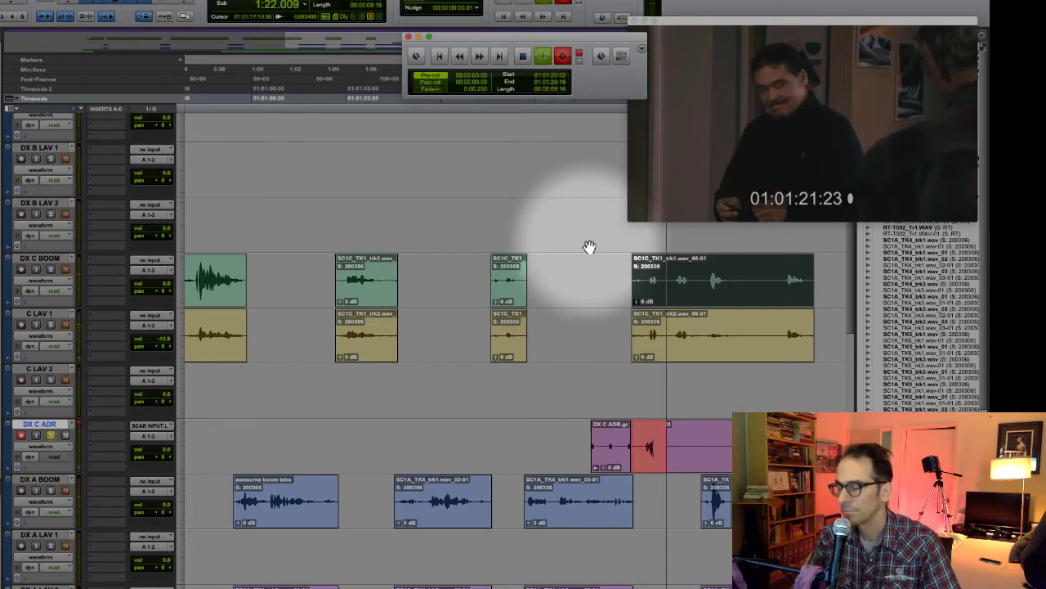
# Stop recording to create DX C ADR_03, then select and review it against the picture
pyautogui.click(522, 56)
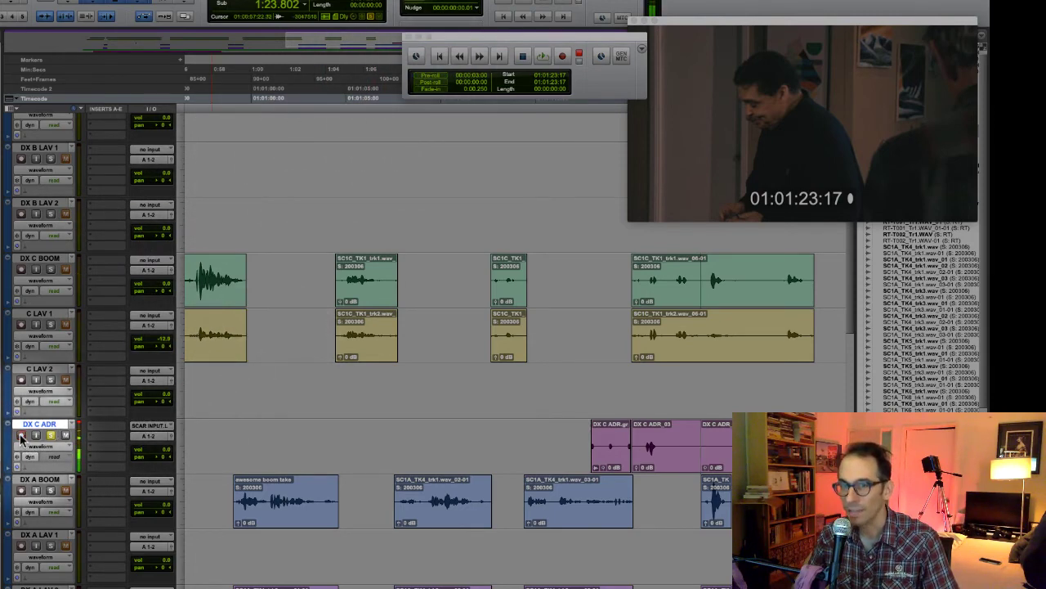
pyautogui.click(662, 451)
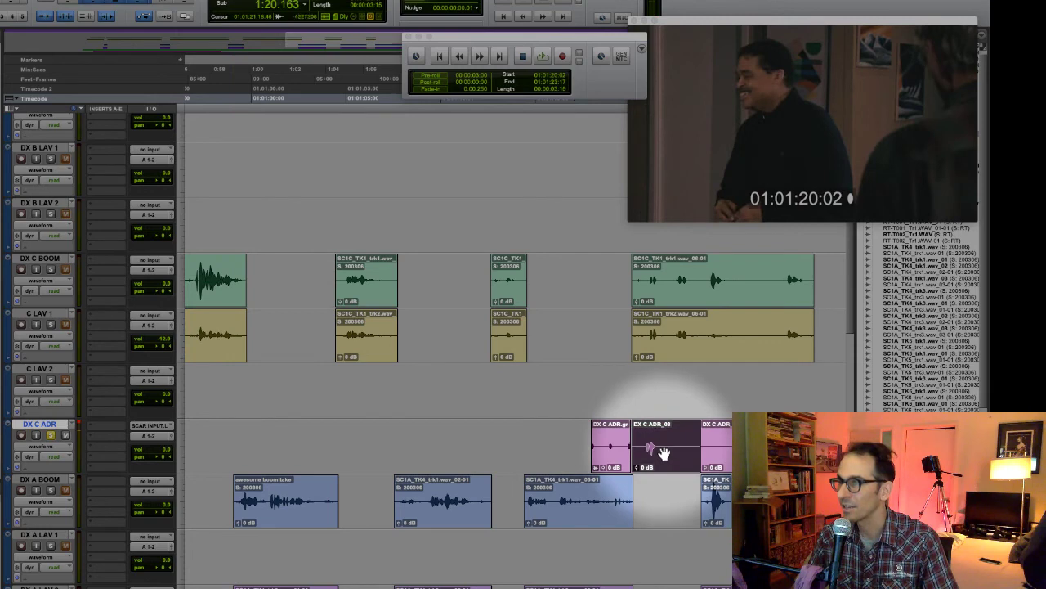
pyautogui.click(542, 58)
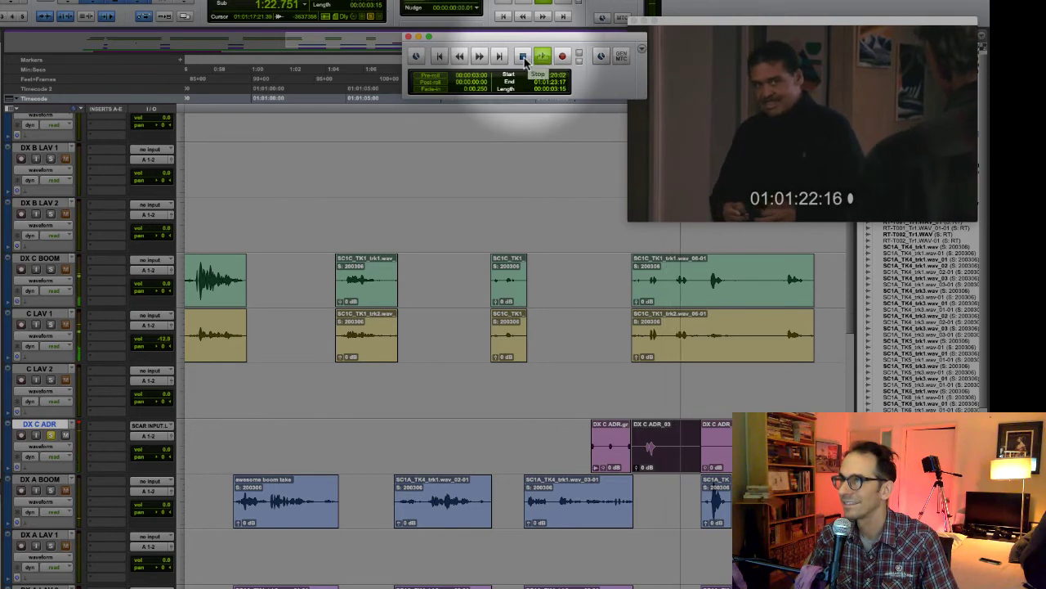
pyautogui.click(544, 57)
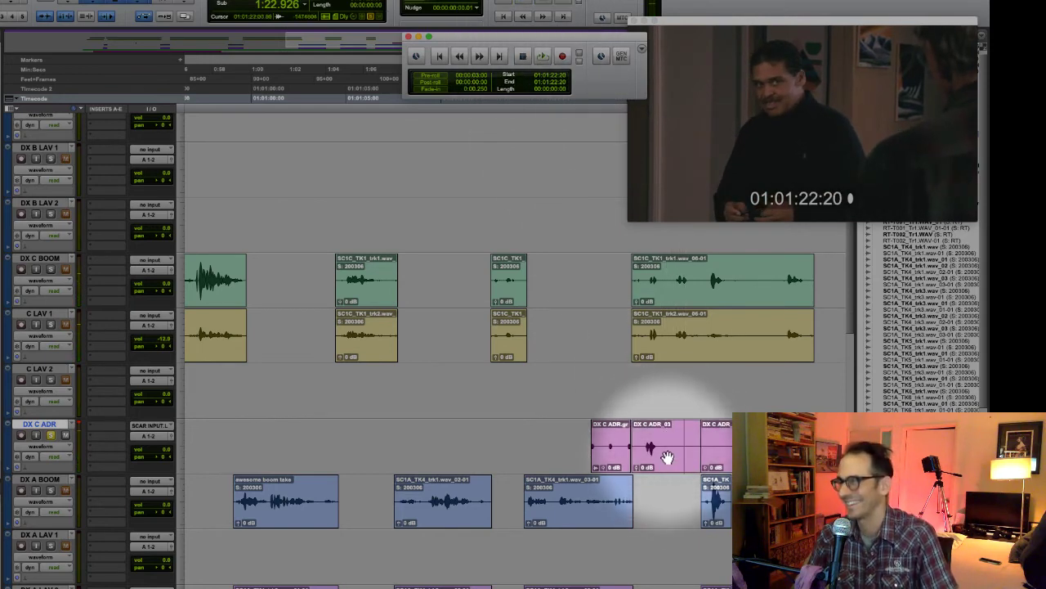
pyautogui.click(665, 446)
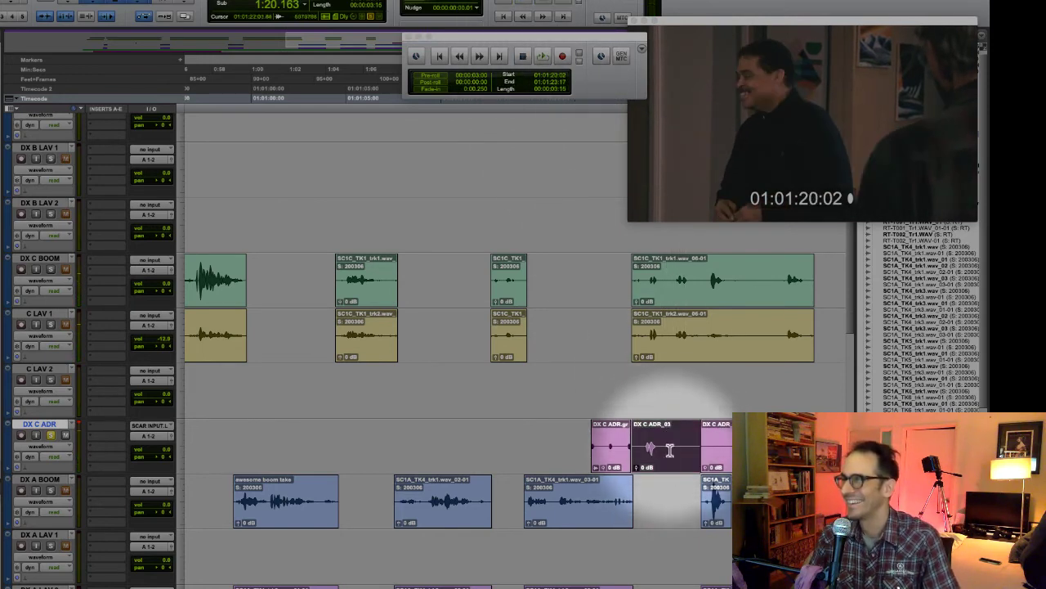
pyautogui.click(521, 59)
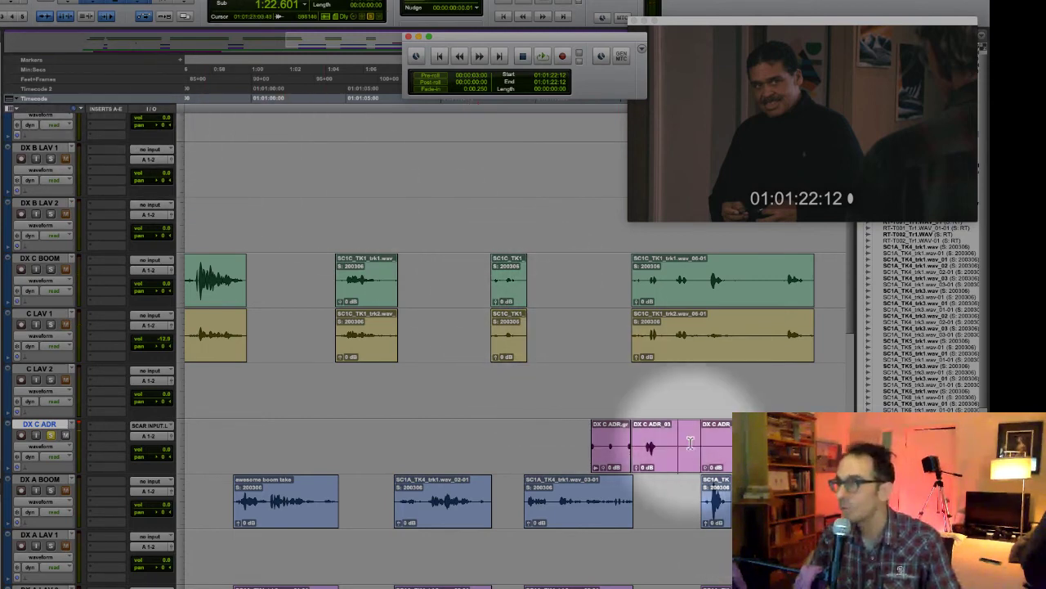
pyautogui.click(670, 458)
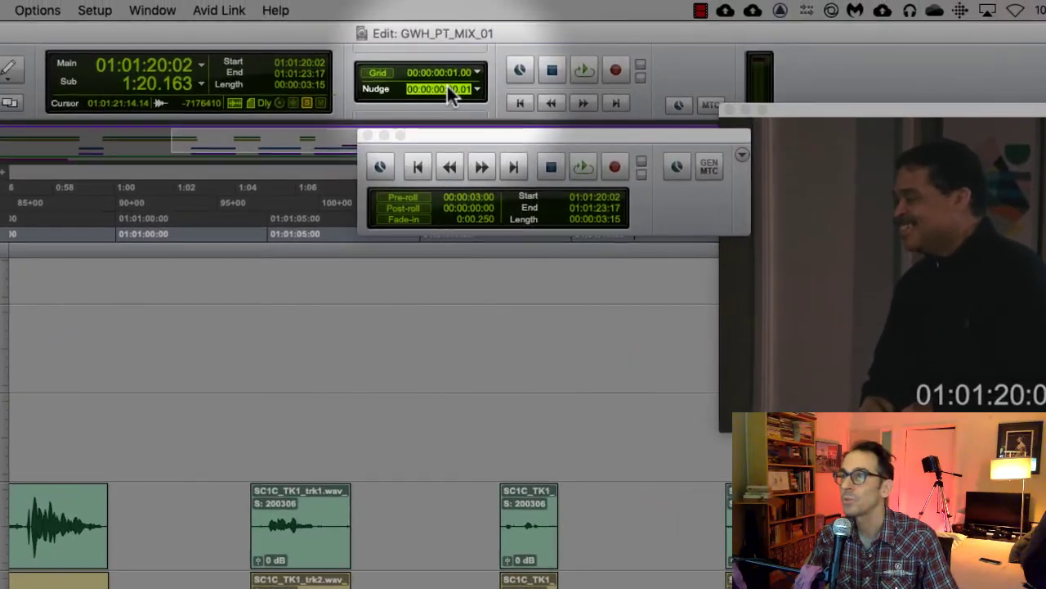
# Set the nudge amount to 1 frame
pyautogui.click(470, 89)
pyautogui.click(477, 88)
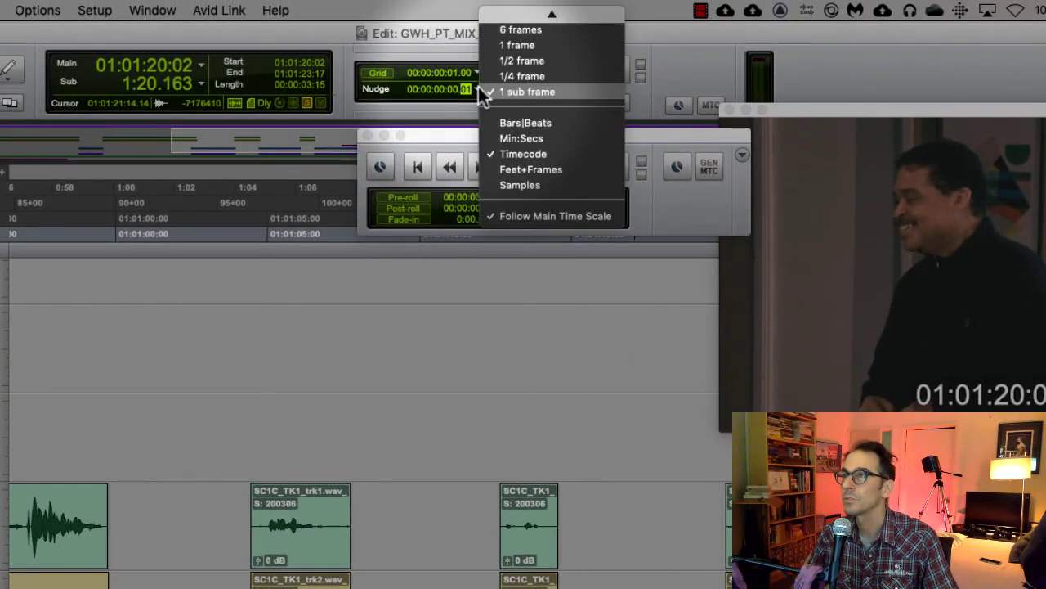
pyautogui.click(547, 47)
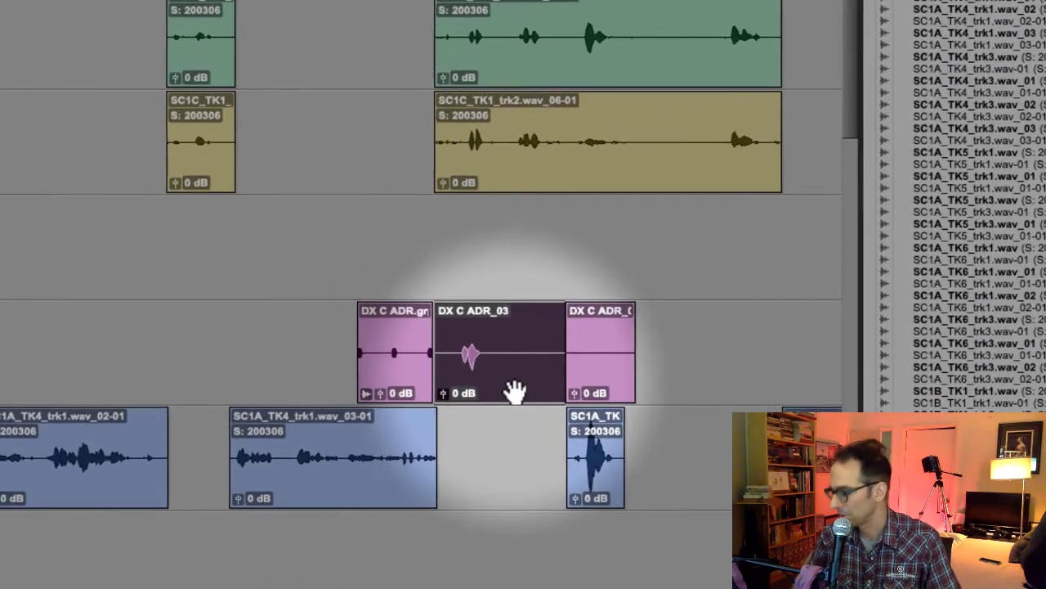
# Nudge DX C ADR_03 one frame later, check playback, and drag it into sync
pyautogui.press('KP_Add')
pyautogui.press('KP_Add')
pyautogui.press('KP_Add')
pyautogui.press('KP_Add')
pyautogui.press('KP_Add')
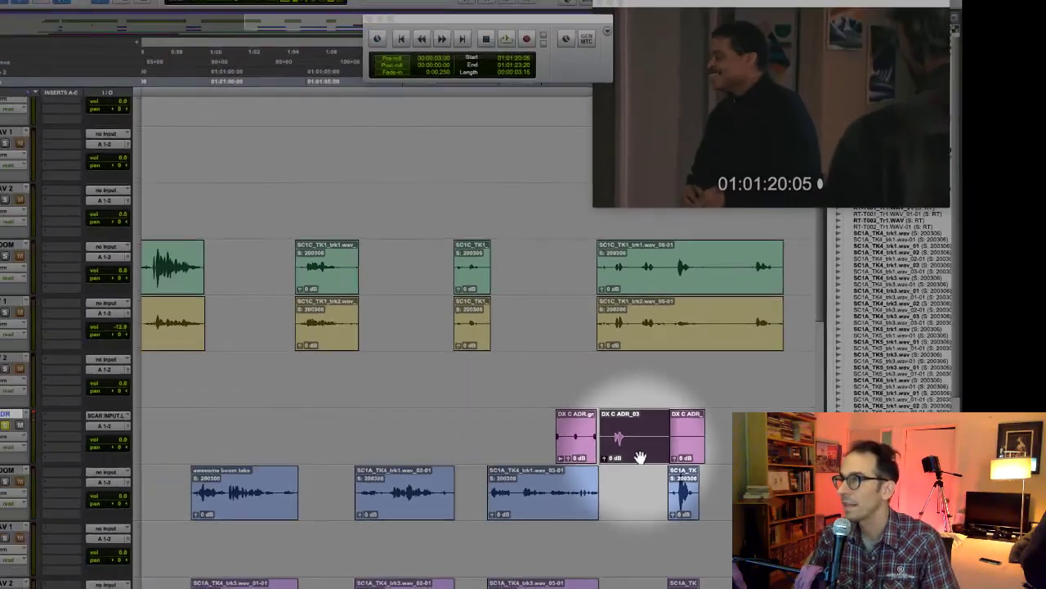
pyautogui.press('space')
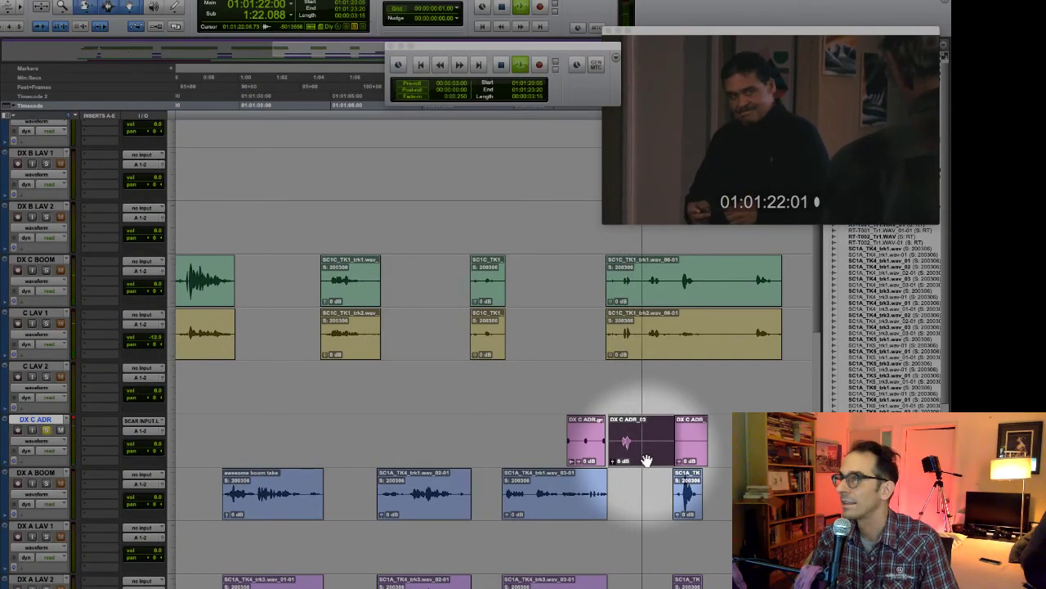
pyautogui.press('space')
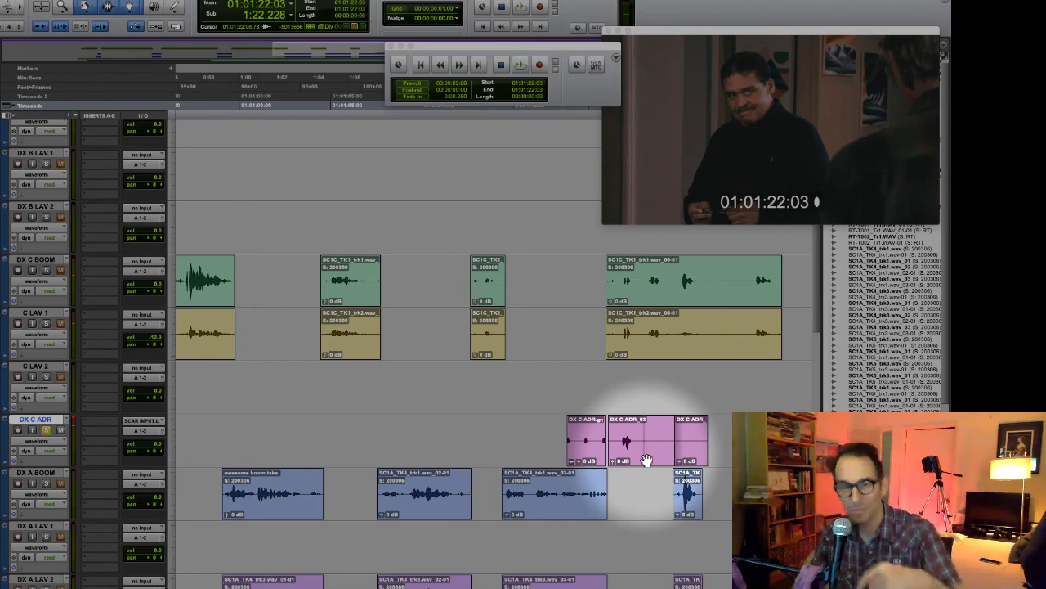
pyautogui.moveTo(647, 458)
pyautogui.mouseDown()
pyautogui.moveTo(657, 465)
pyautogui.moveTo(646, 472)
pyautogui.mouseUp()
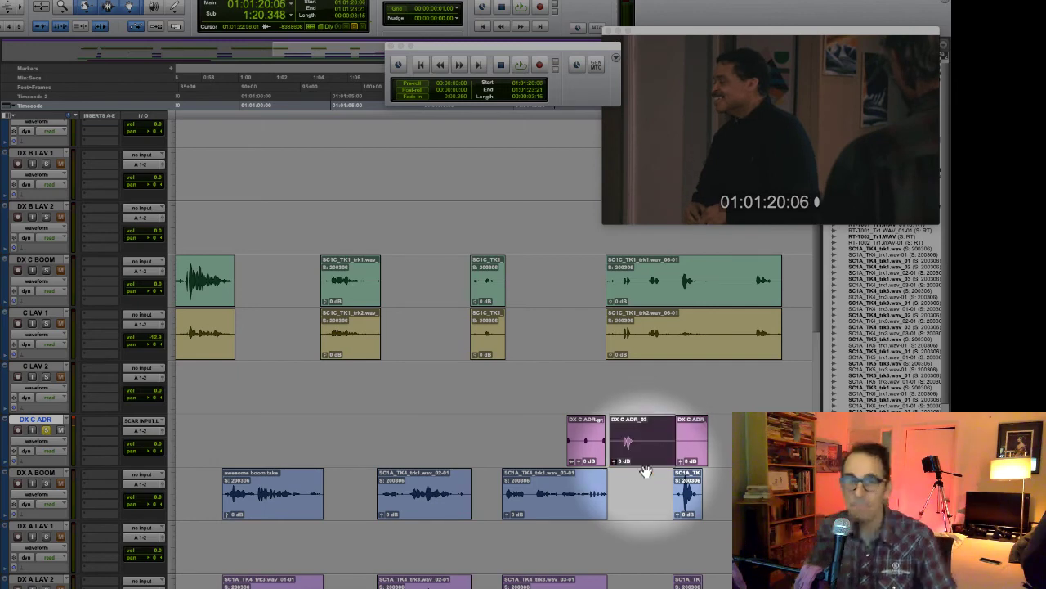